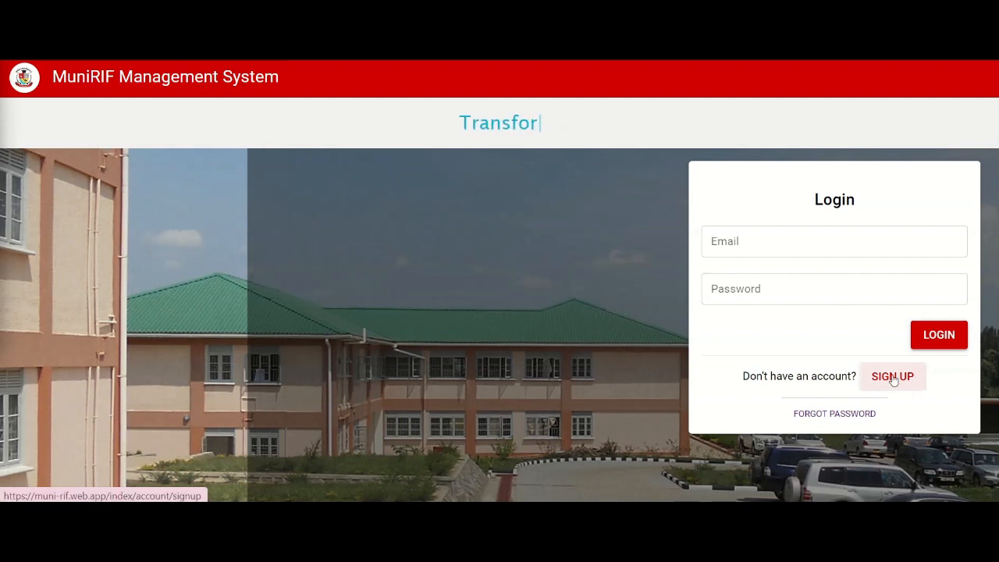
Step: Register an account with name, email, telephone and password, choosing Male, Faculty of Technoscience, Mechanical Engineering, PhD and designation Software Engieneer
click(892, 378)
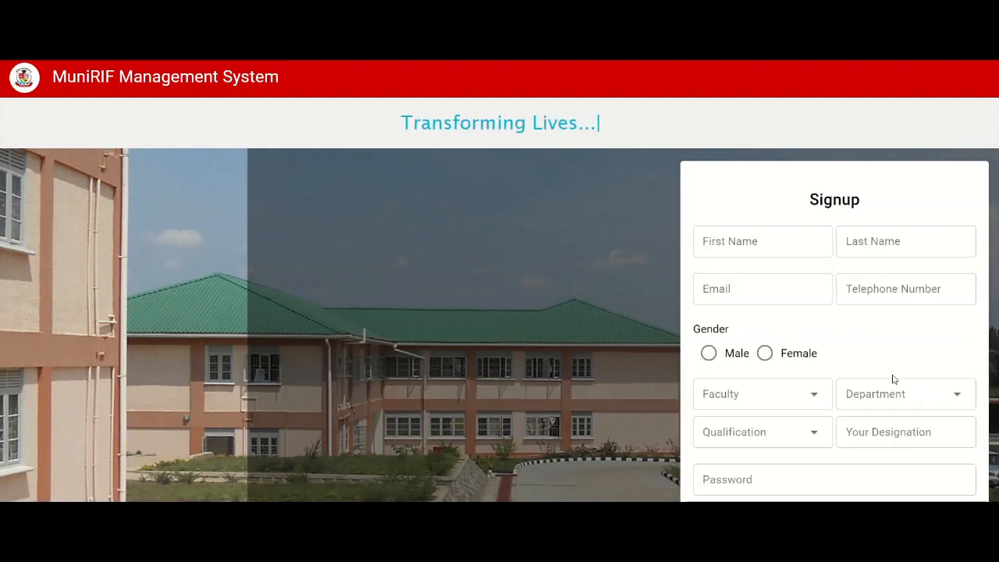
scroll(864, 340, down, 1)
scroll(864, 341, down, 2)
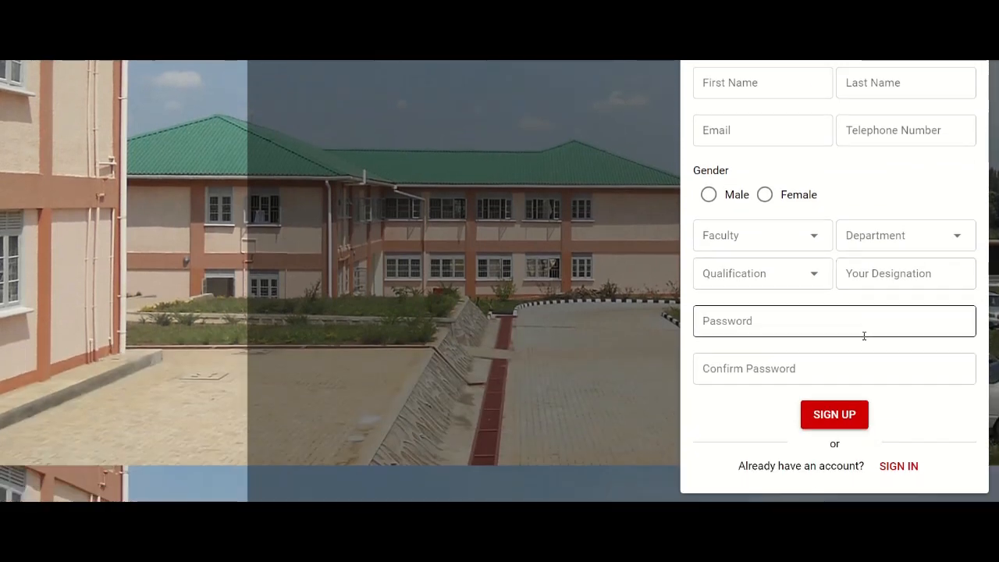
scroll(864, 335, up, 2)
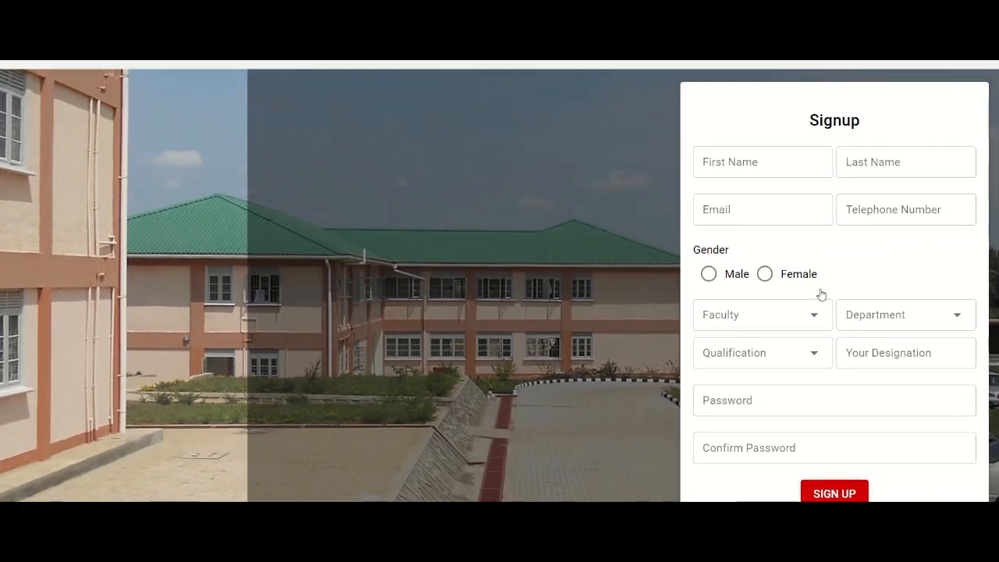
click(736, 162)
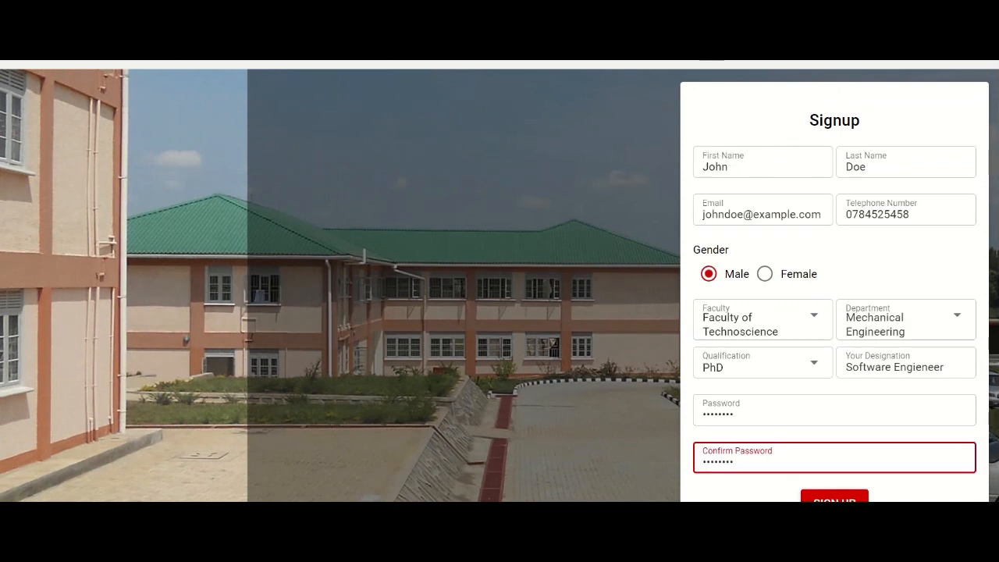
scroll(877, 261, down, 2)
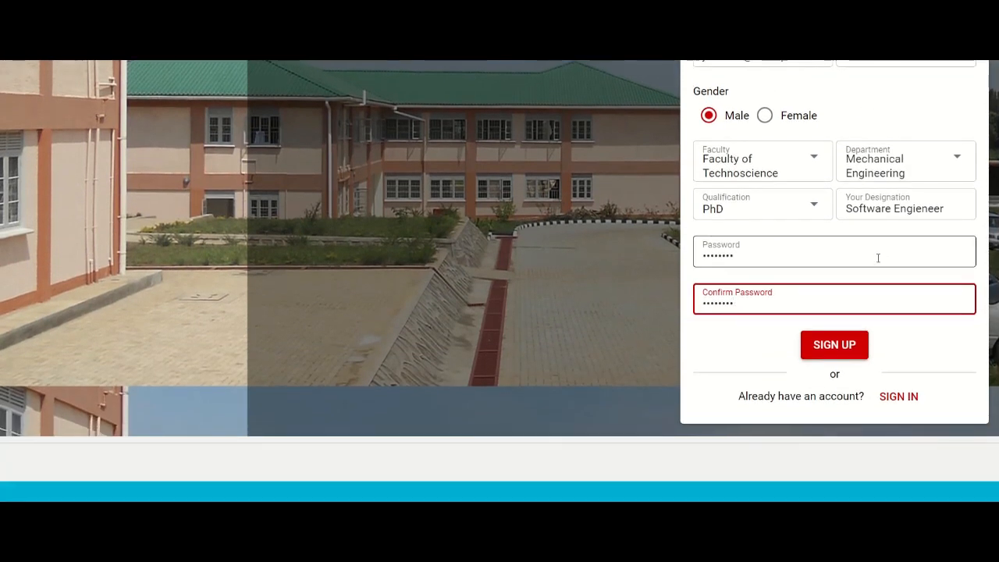
click(834, 345)
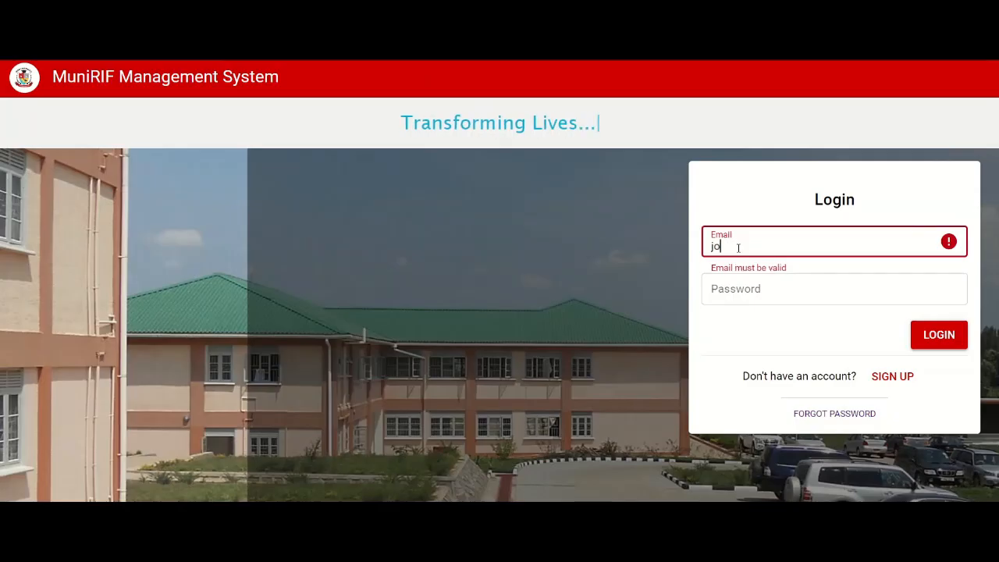
Step: Log in to the new account with its email address and password
text(hndow)
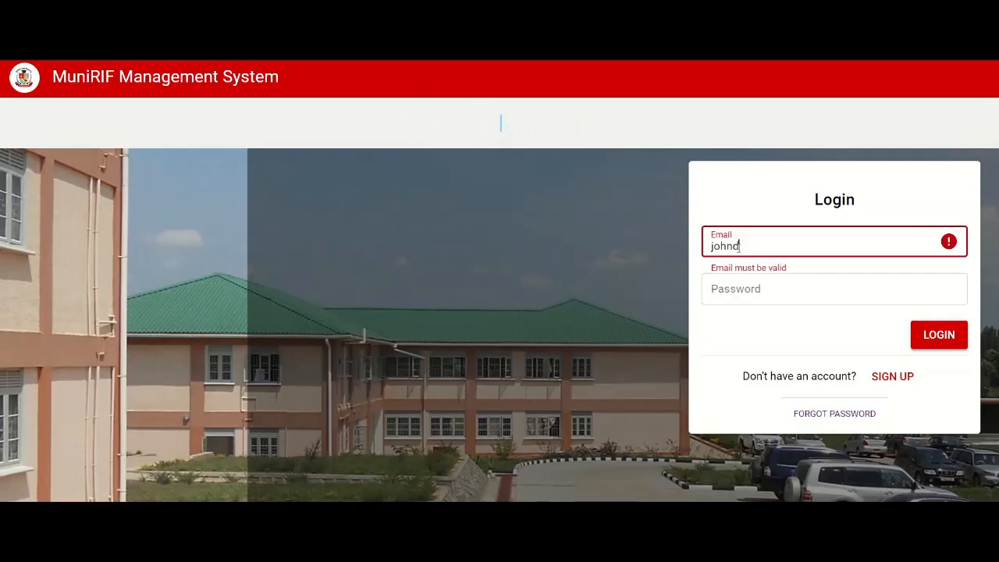
key(BackSpace)
key(BackSpace)
key(BackSpace)
key(BackSpace)
key(BackSpace)
key(BackSpace)
key(BackSpace)
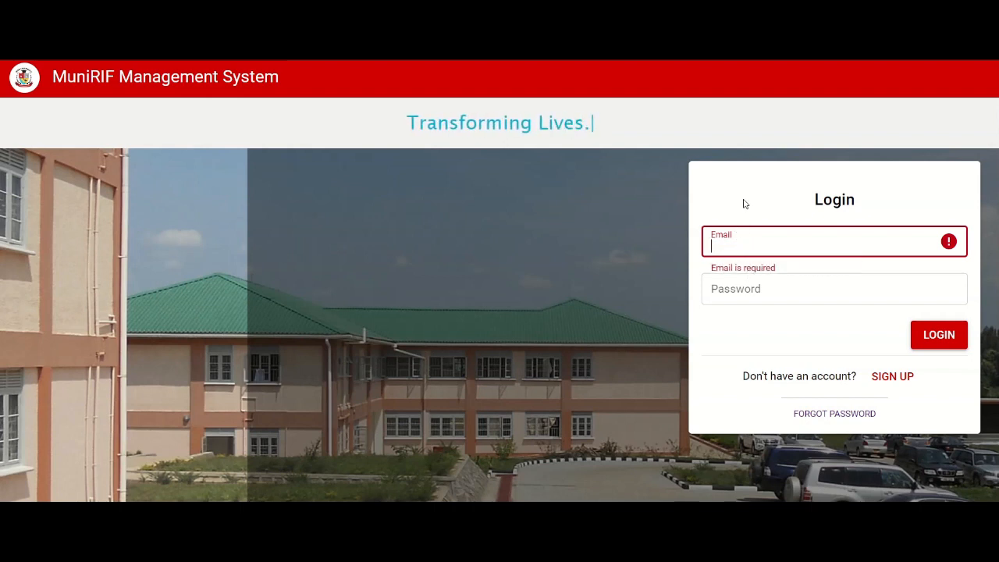
text(johndoe@example.com)
key(Tab)
text(12345678)
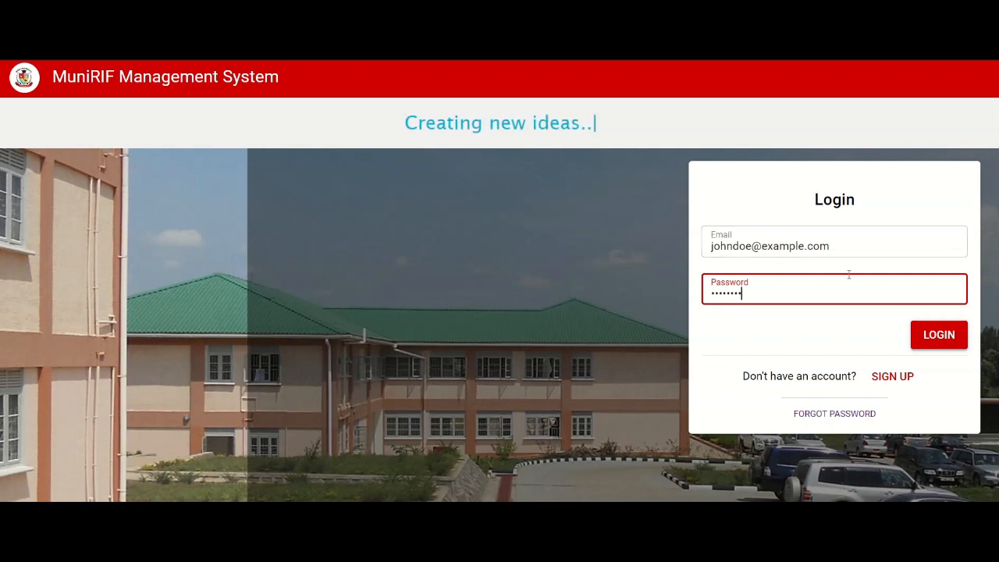
click(936, 335)
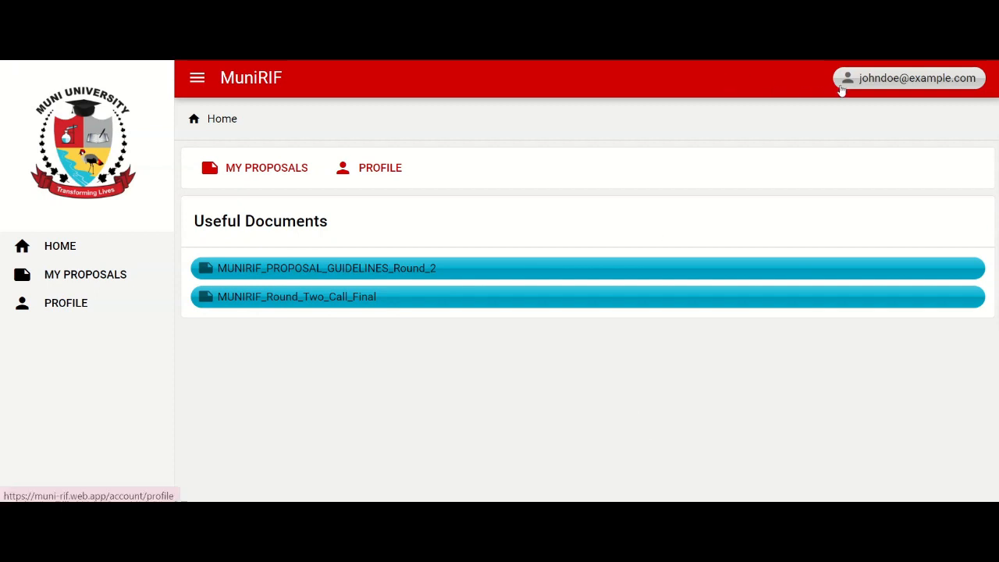
Step: Review the account's profile page, including the profile update and password change forms, and return to the home page
click(894, 86)
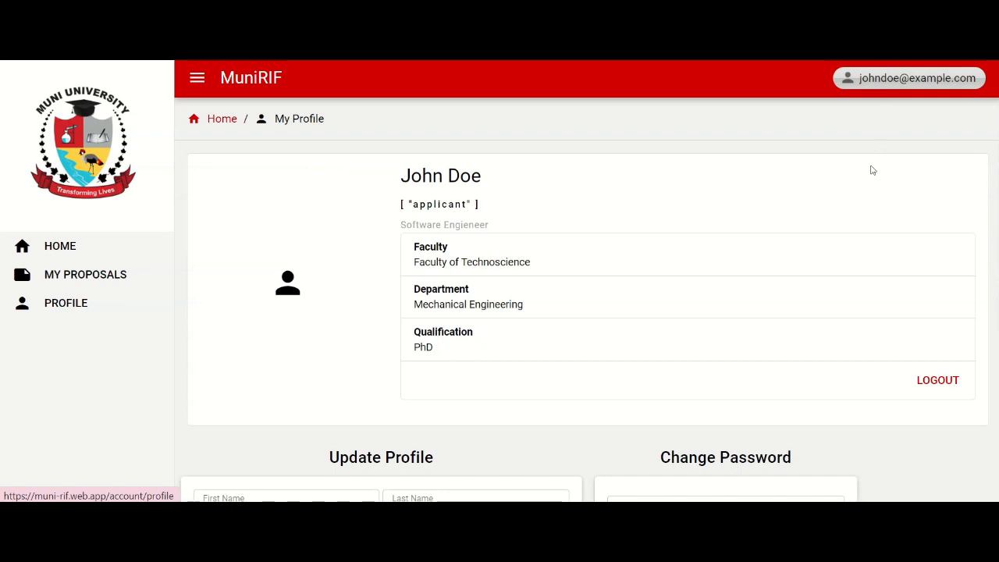
scroll(936, 274, down, 1)
scroll(936, 273, down, 1)
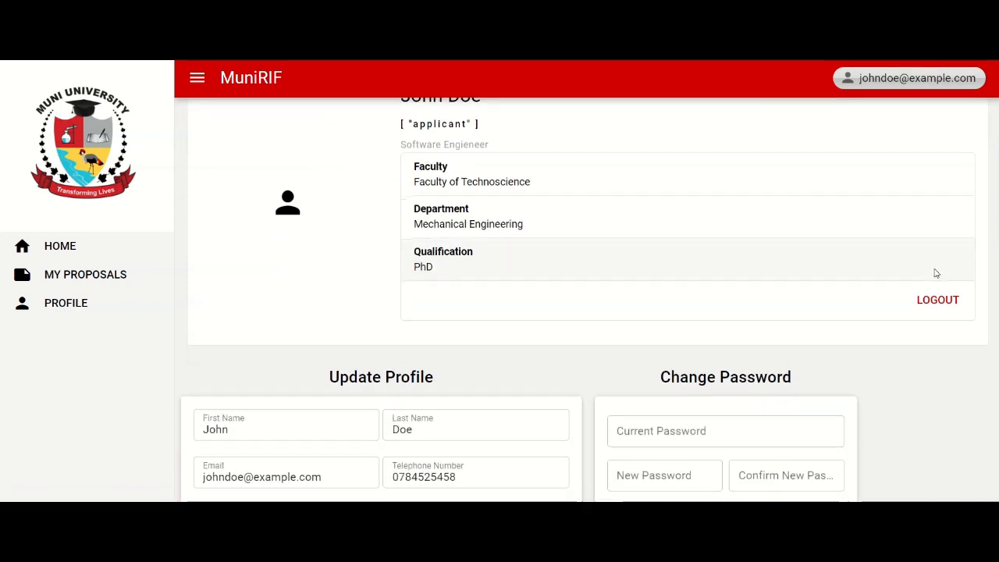
scroll(936, 273, down, 1)
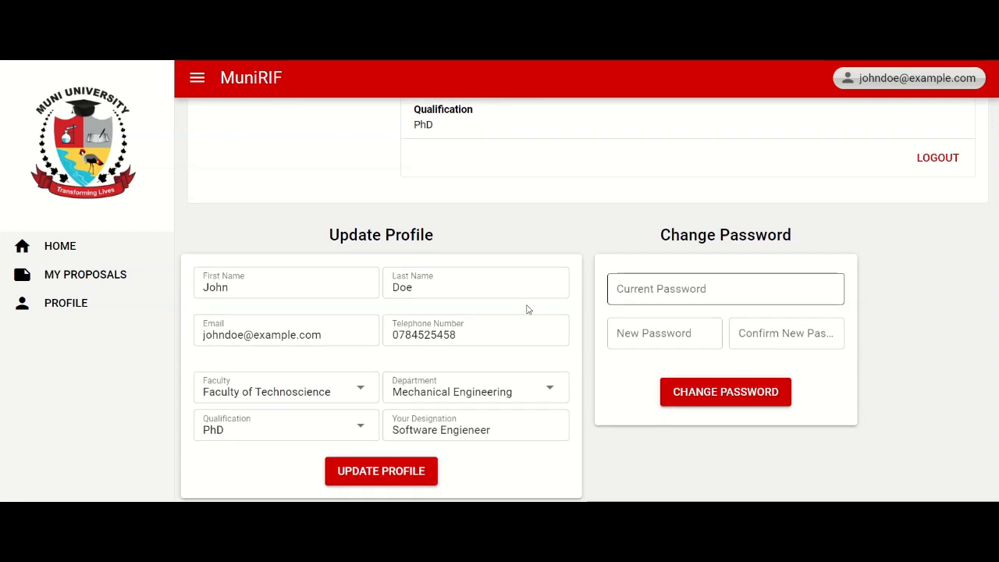
scroll(908, 326, up, 3)
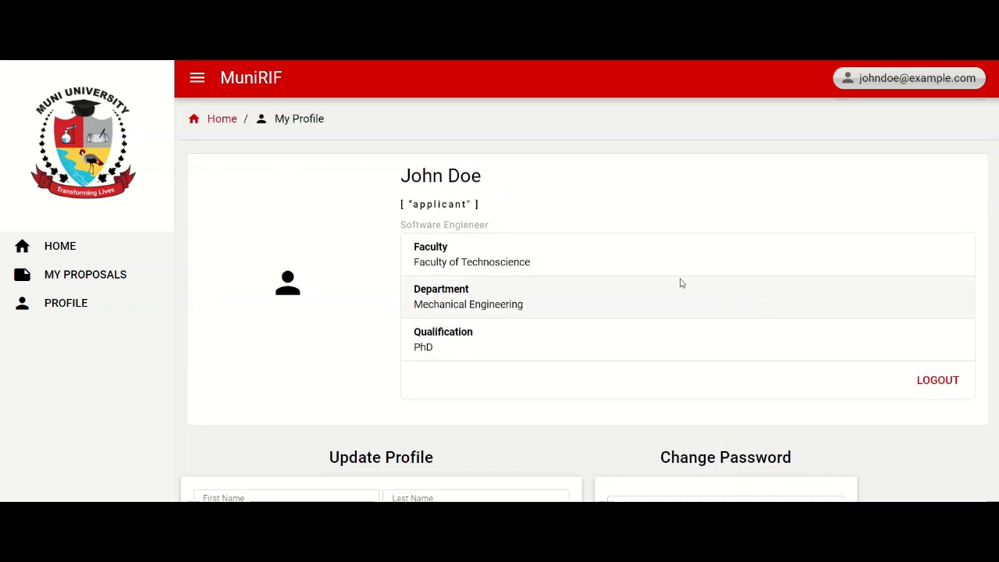
click(223, 121)
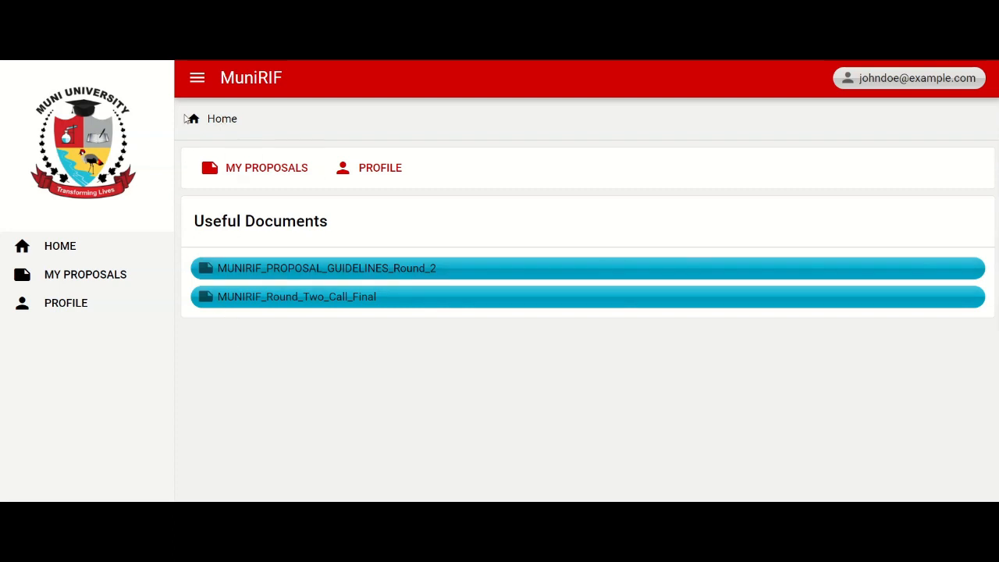
Step: Collapse the navigation sidebar and expand it again
click(195, 79)
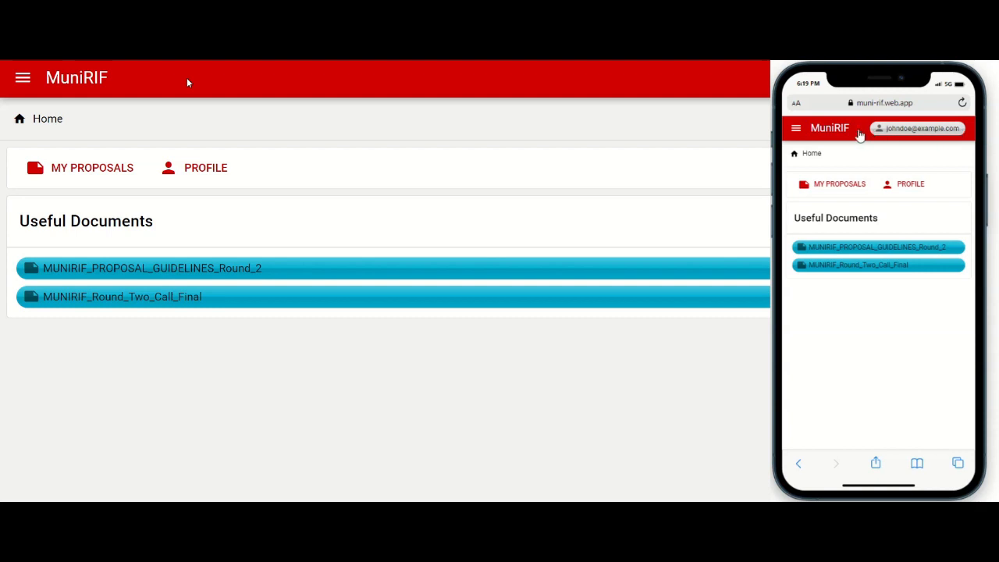
click(25, 86)
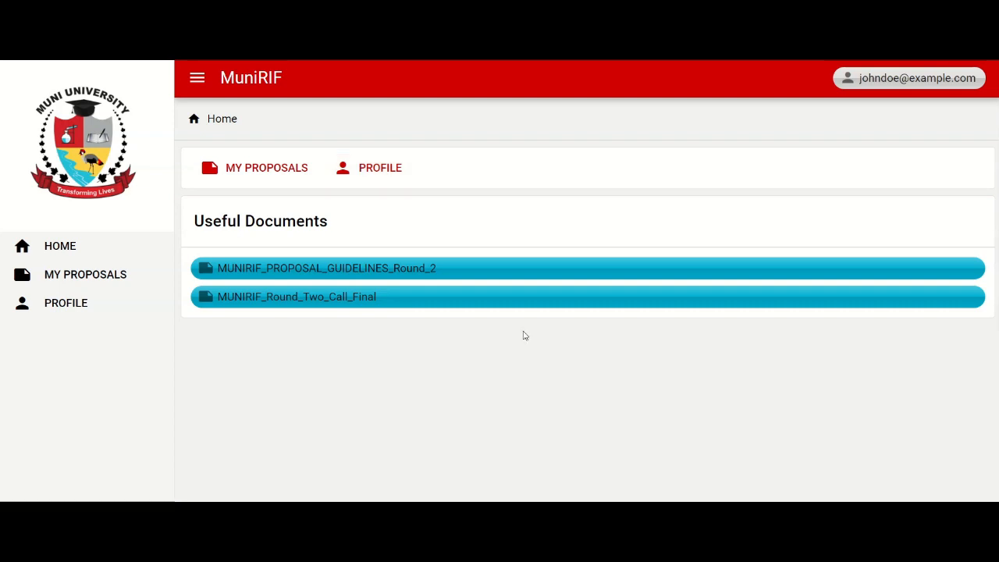
Step: View the useful documents MUNIRIF_PROPOSAL_GUIDELINES_Round_2 and MUNIRIF_Round_Two_Call_Final
click(422, 271)
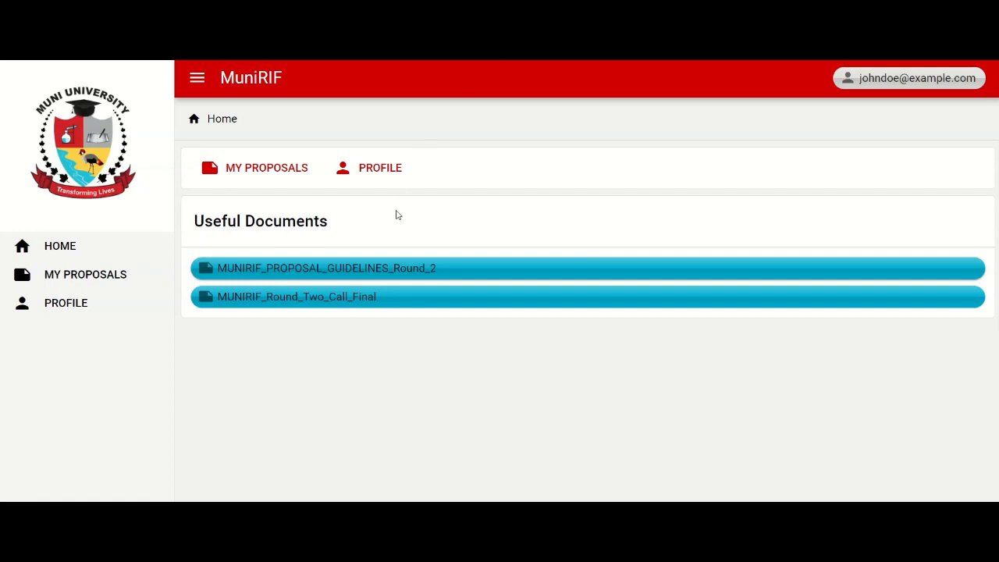
click(372, 297)
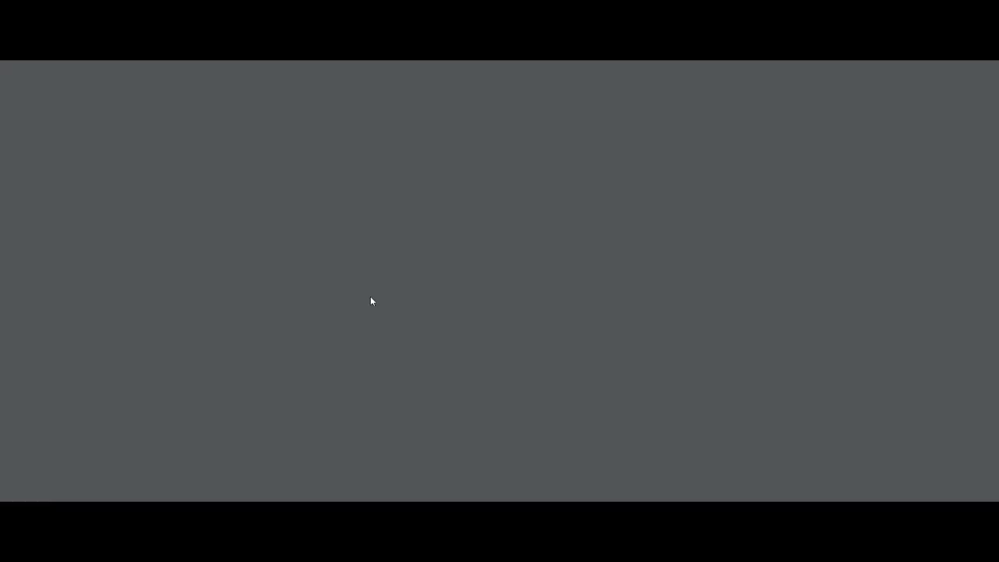
scroll(372, 301, down, 5)
scroll(372, 300, down, 10)
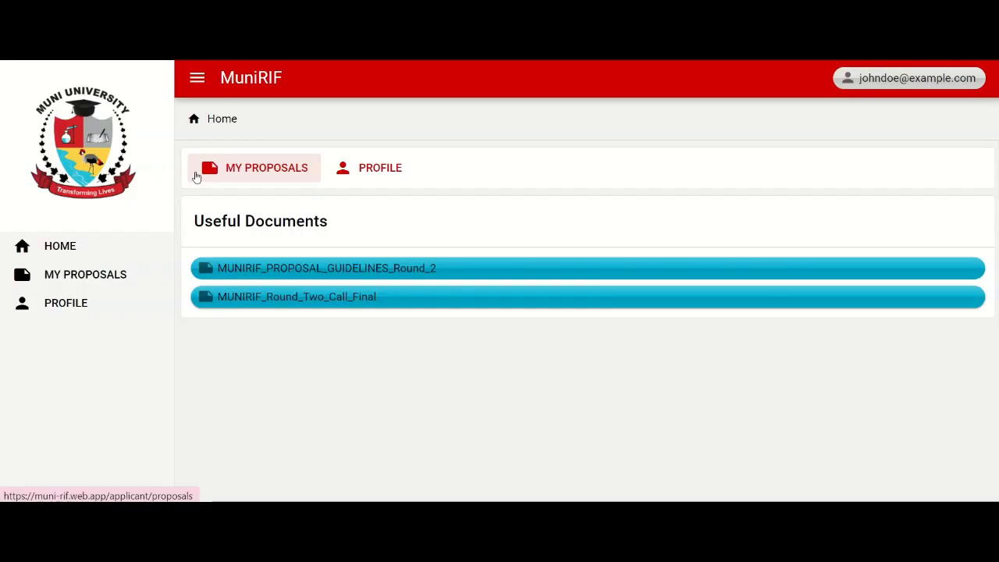
Step: Create a new proposal titled Environmental Conservation in My Proposals
click(206, 176)
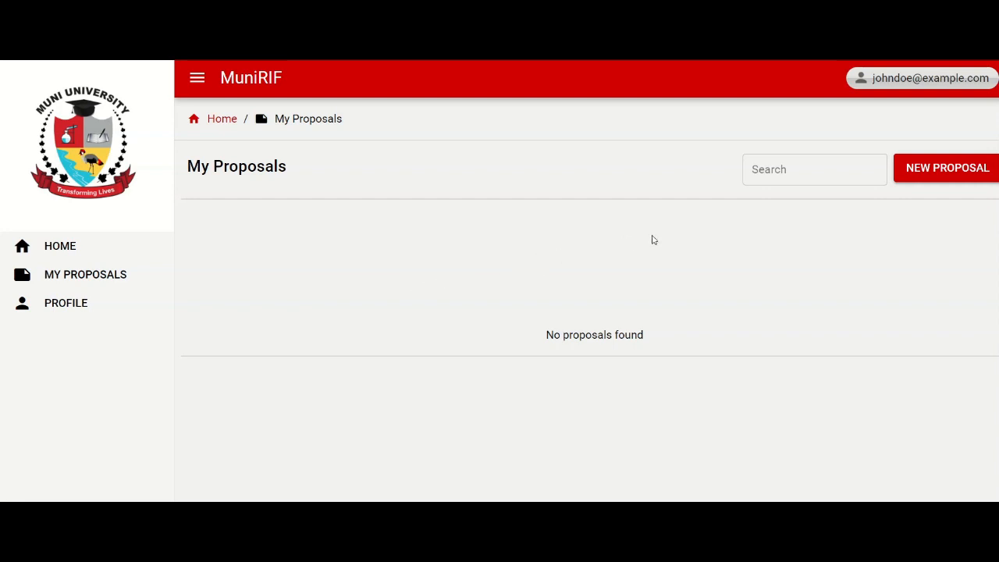
click(926, 176)
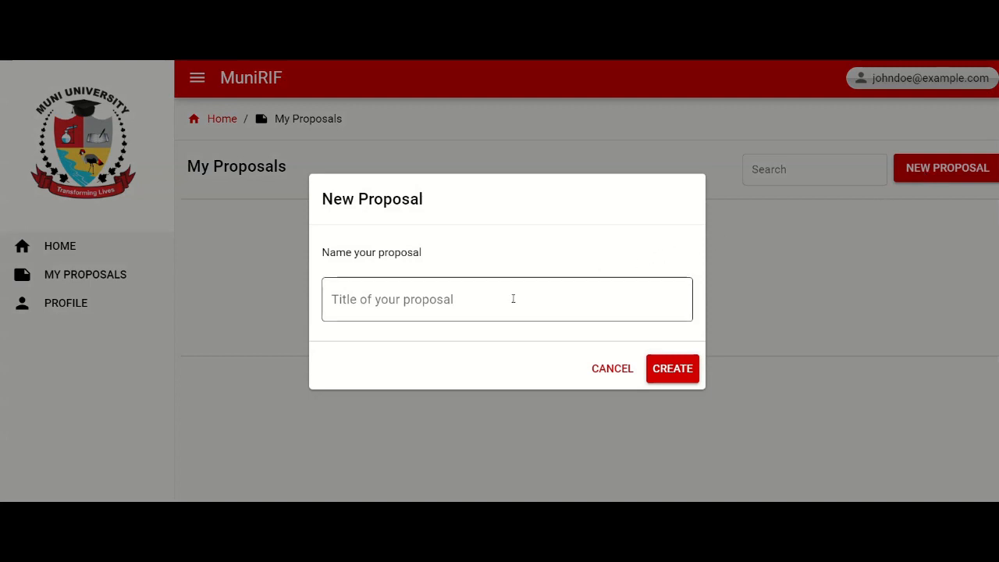
click(494, 304)
text(Environmental Conservation)
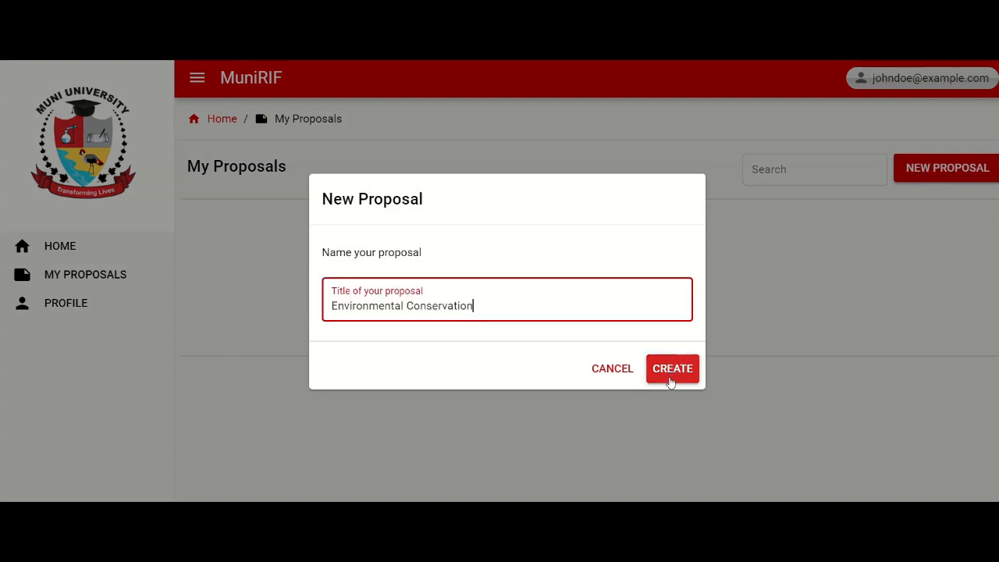
click(669, 379)
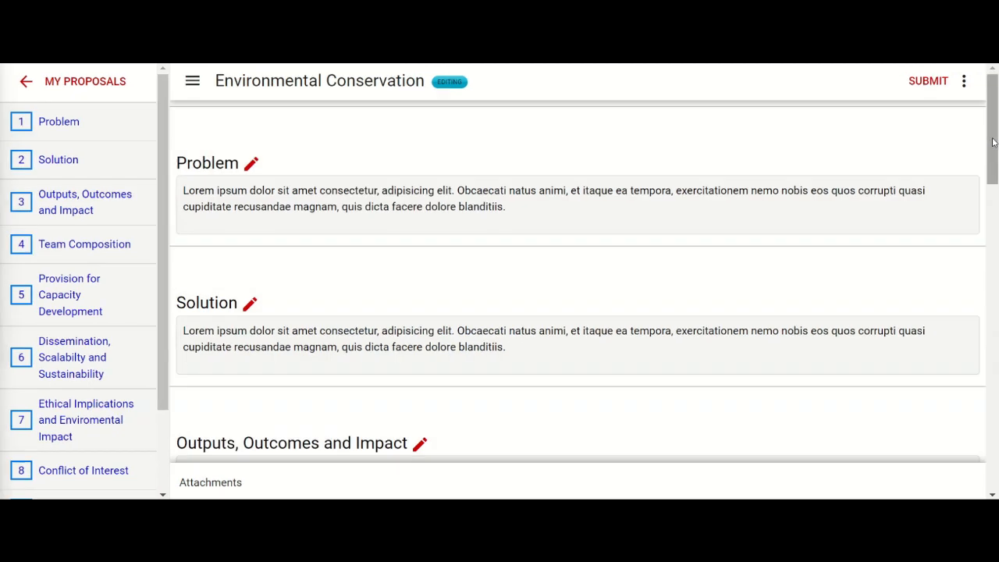
Step: Look through the proposal's sections, visiting Team Composition, Outputs, Outcomes and Impact, and Ethical Implications and Enviromental Impact
drag(993, 107, 985, 321)
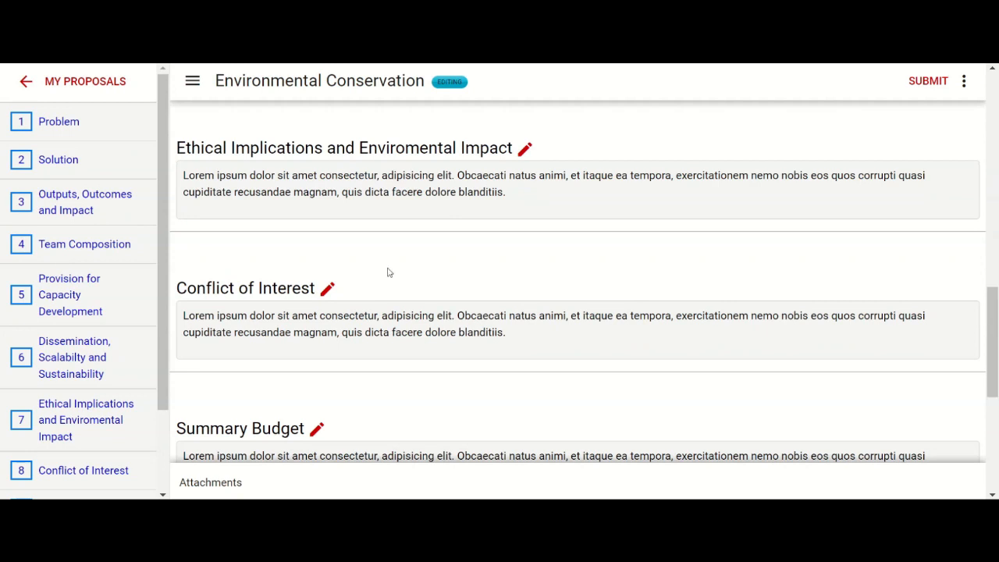
click(90, 248)
click(99, 208)
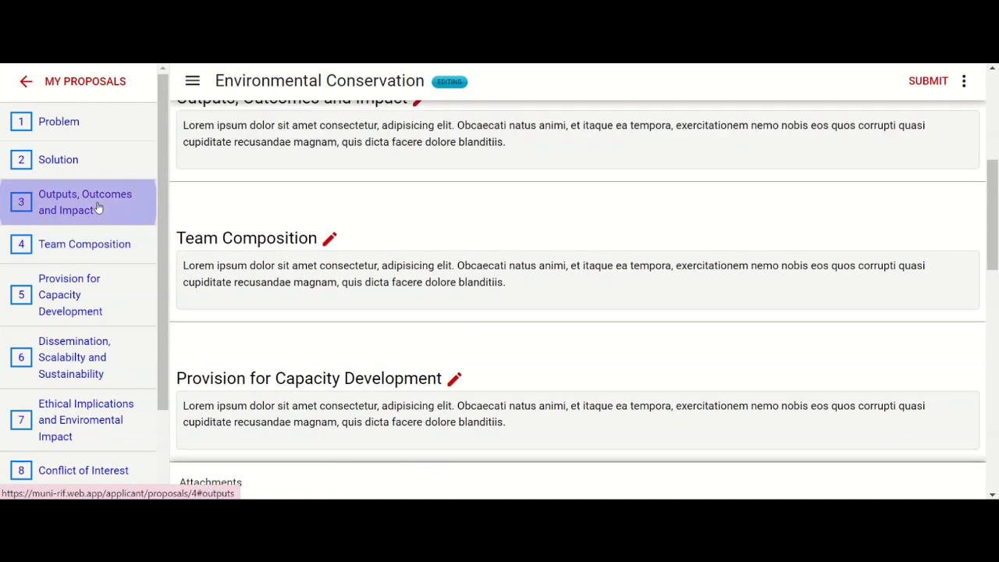
click(99, 439)
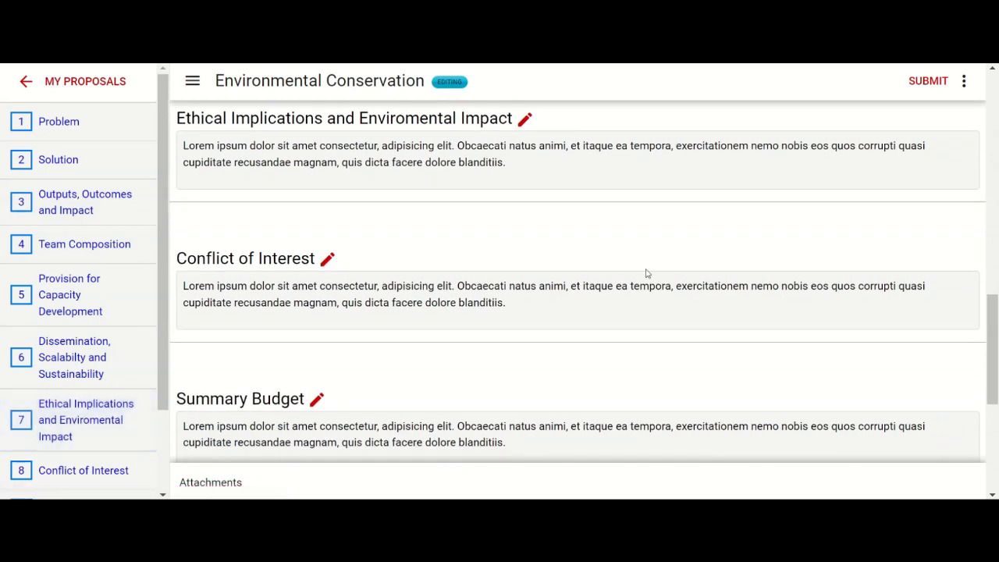
Step: Add a team member to the Environmental Conservation proposal using the member's email address
click(963, 81)
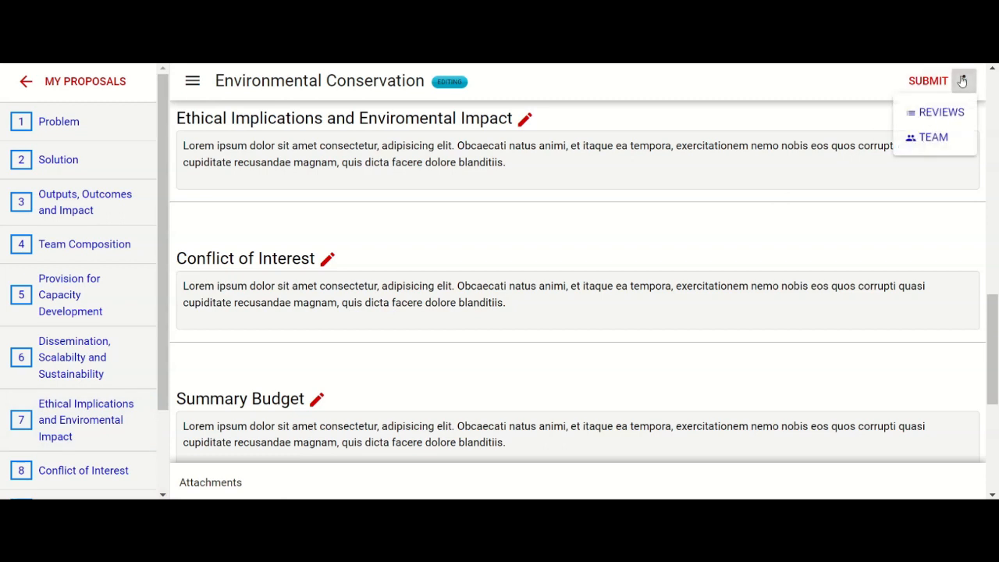
click(949, 137)
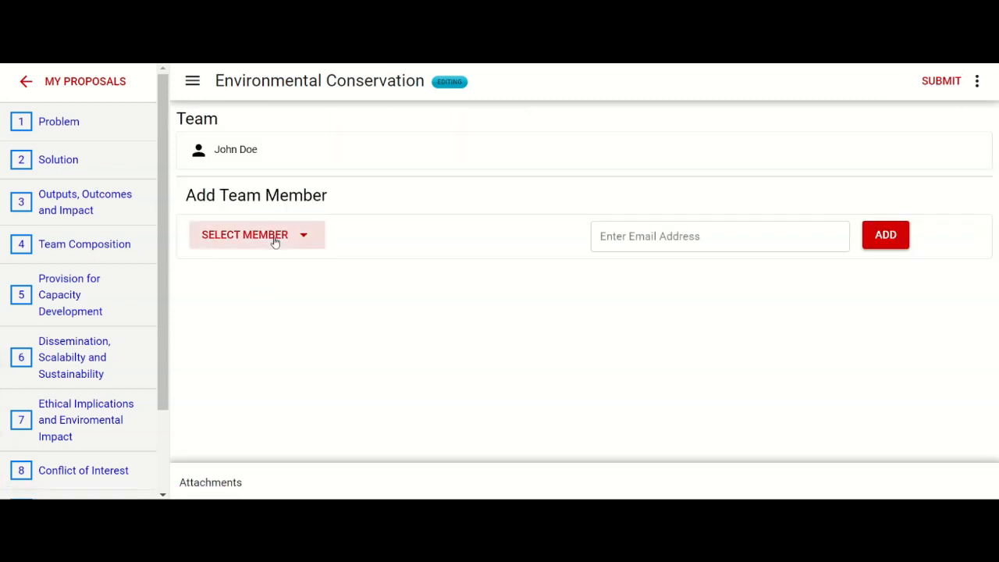
click(269, 237)
click(277, 268)
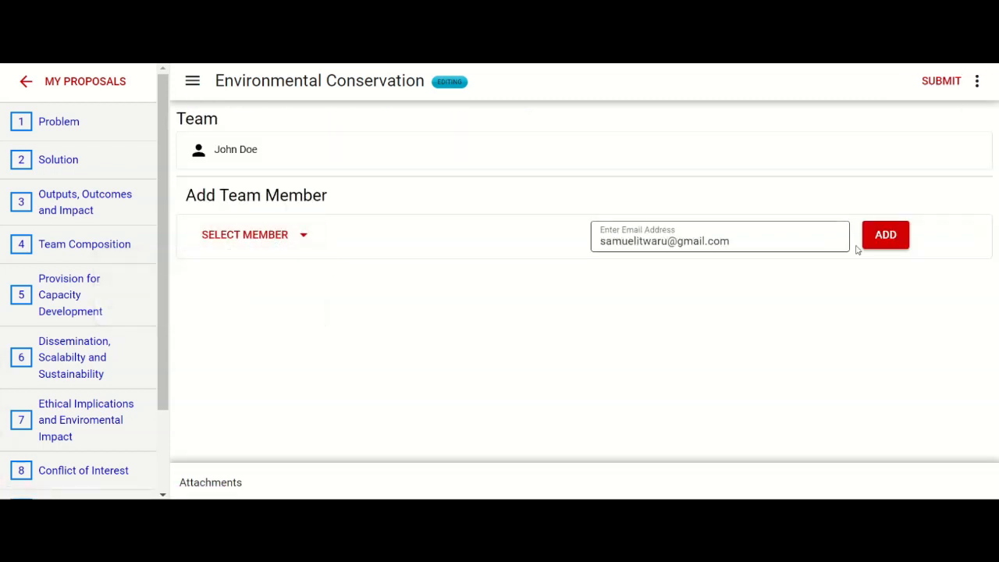
click(885, 235)
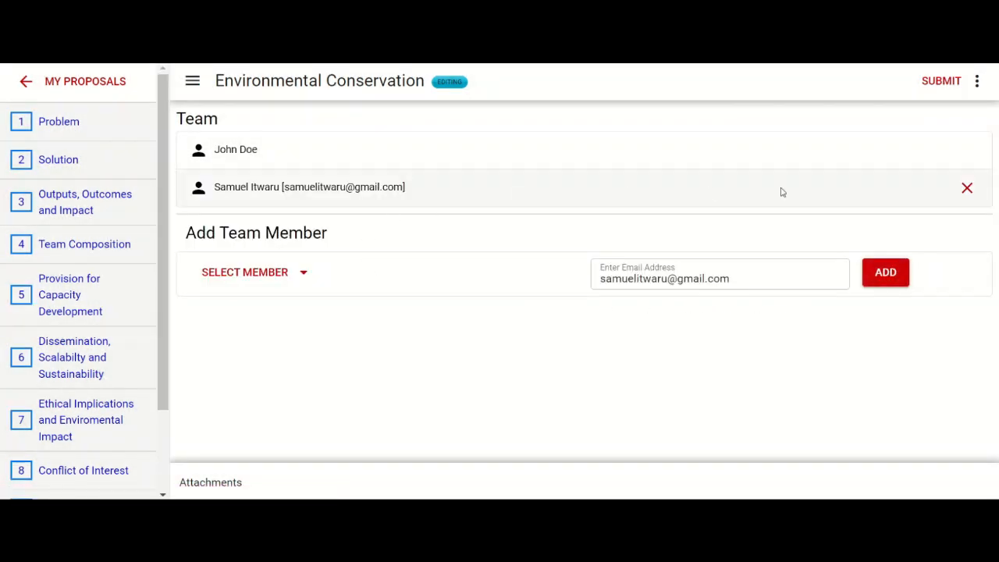
Step: Remove the newly added member from the proposal's team
click(968, 189)
click(585, 111)
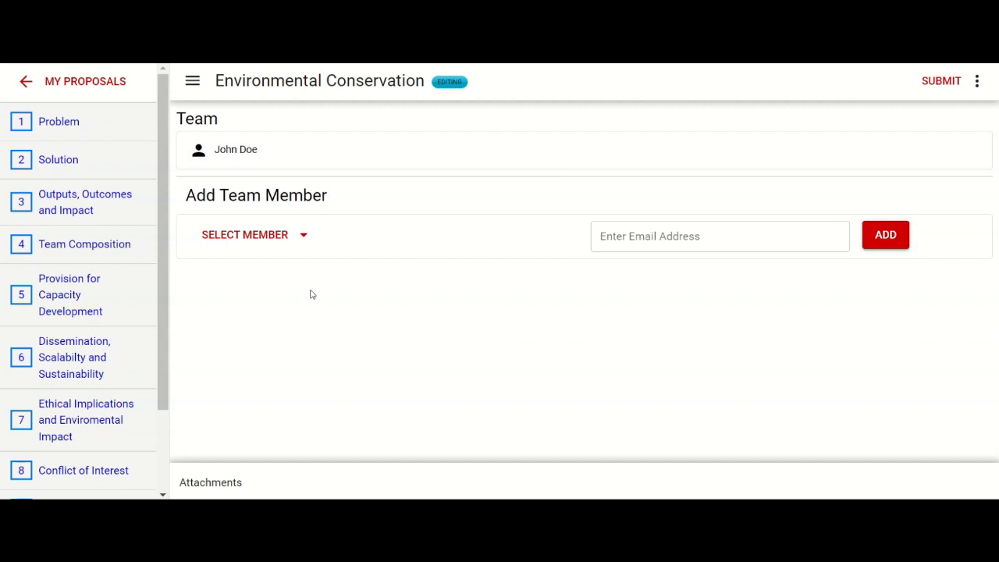
Step: Check the proposal's reviewers page and return to the proposal's sections, from Problem down to Team Composition
click(977, 82)
click(960, 113)
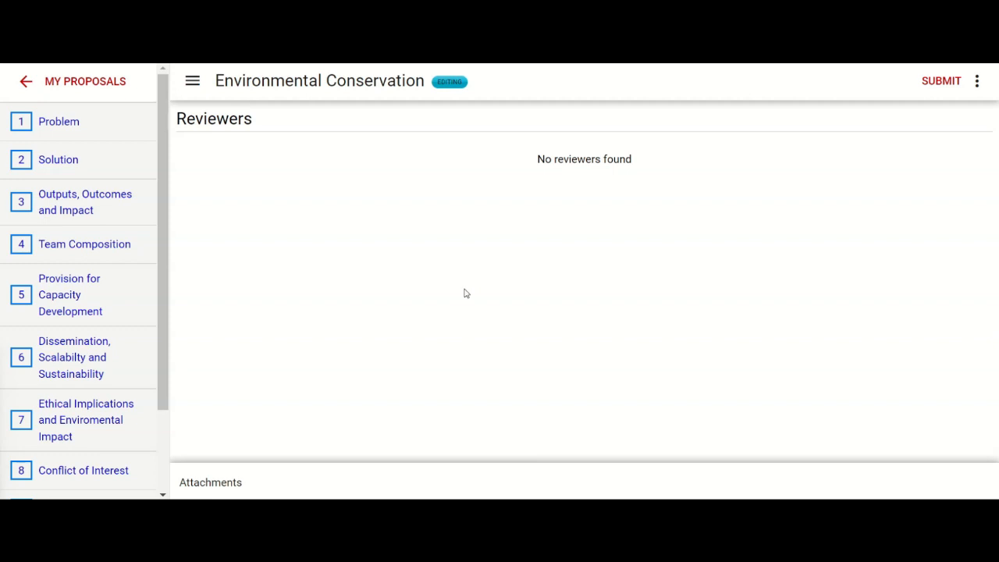
click(85, 133)
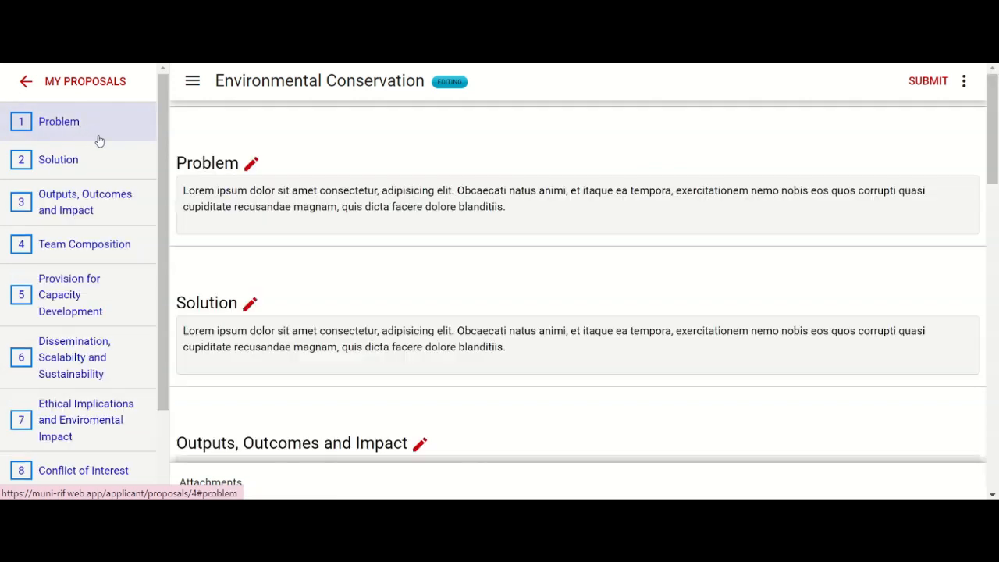
drag(993, 170, 996, 222)
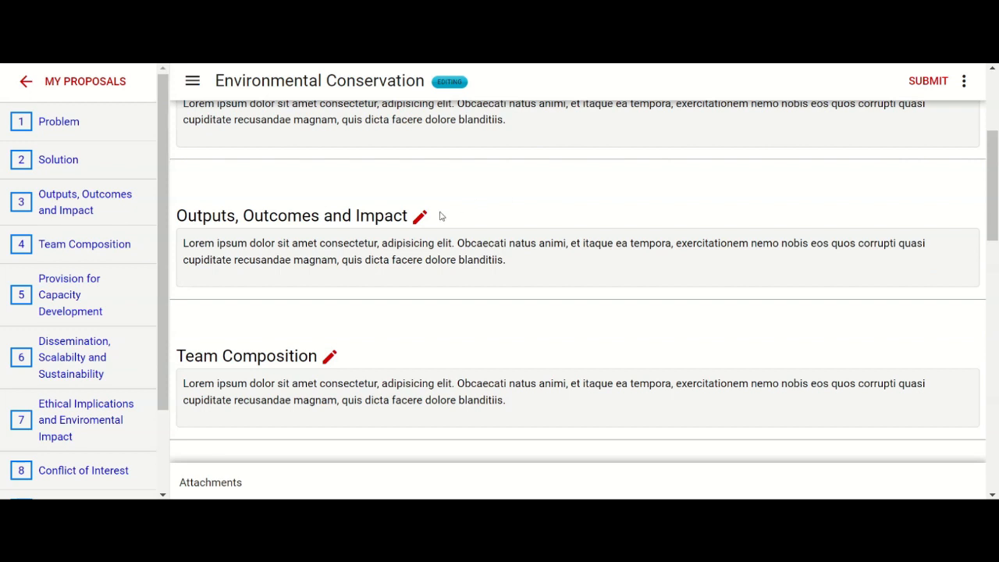
Step: Open the Outputs, Outcomes and Impact section for editing, paste the copied proposal instructions into it and check them against the word limit
click(421, 219)
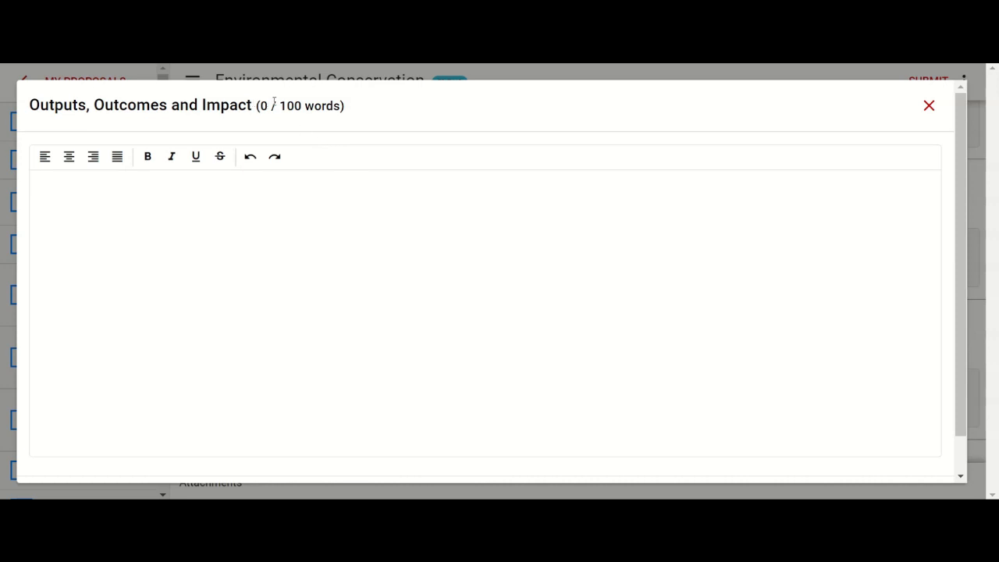
click(133, 187)
text(As an applicant, you will be able to view your proposals on the my proposals page.  If it's a new account, like this one we just created, you will have no proposals listed.  To start a proposal, click on the new proposal button, then type the title of your proposal on the popup modal. Click the create button, and your proposal with be created.  On the proposal page, you will see a list of the different sections that make up your proposal. You can easily navigate through them from the sections menu on the left hand side.  Also, at the top right corner of the proposal page, you will see 3 dots. You can see other items that make up the proposal such as the team, and reviews.  On the proposal teams page, the creator of the proposal can add or remove members to and from the team. Members added to the team will also be able to view the proposal once they login.  And this is the reviews page. We will see more on this later.  Lets now navigate back to the proposal sections by simply clicking on any section from the left hand side bar.  For each of these sections, the applicant will be able to edit each section by clicking on the pencil icon next to the title of the section. Each section contains a word limit. When the word limit is exceeded, an error message is displayed and the section content will not be able to be saved. The applicant must ensure that the number of words added in each section is inline with the required word limit. Then they can save.)
scroll(134, 187, up, 1)
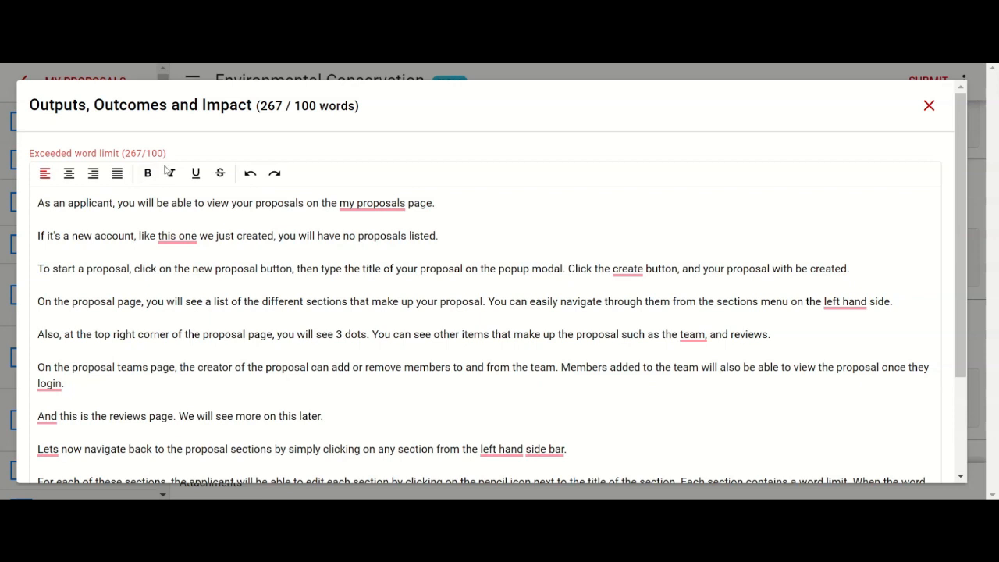
scroll(164, 156, down, 4)
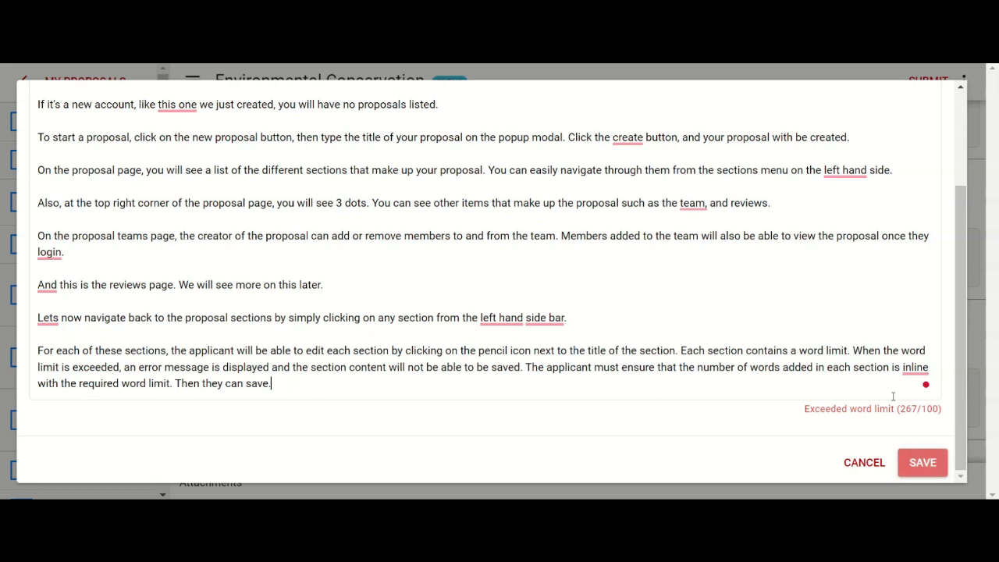
Step: Trim the Outputs, Outcomes and Impact text to its first three paragraphs by deleting everything after the create-proposal instructions, and save the section
drag(271, 383, 34, 222)
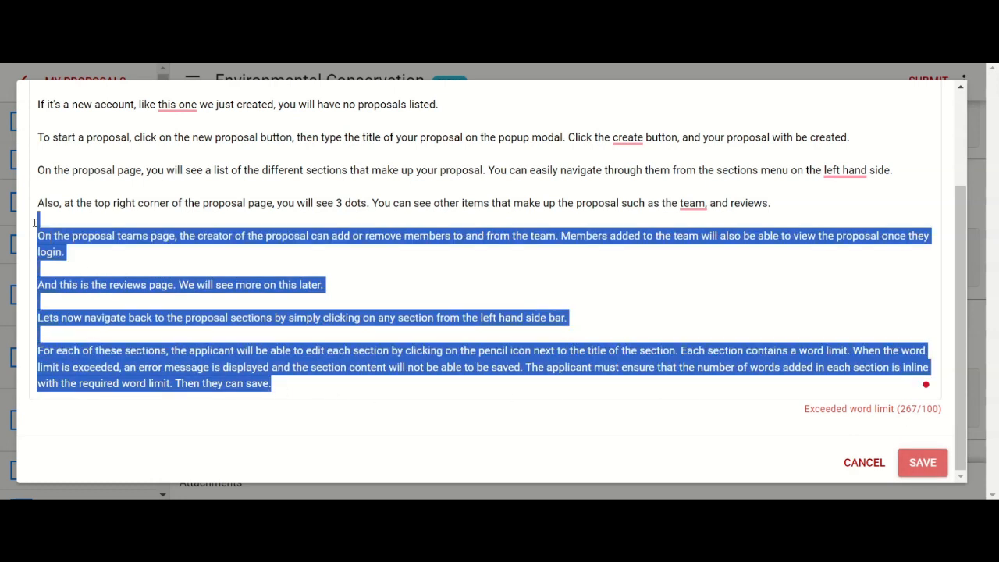
key(BackSpace)
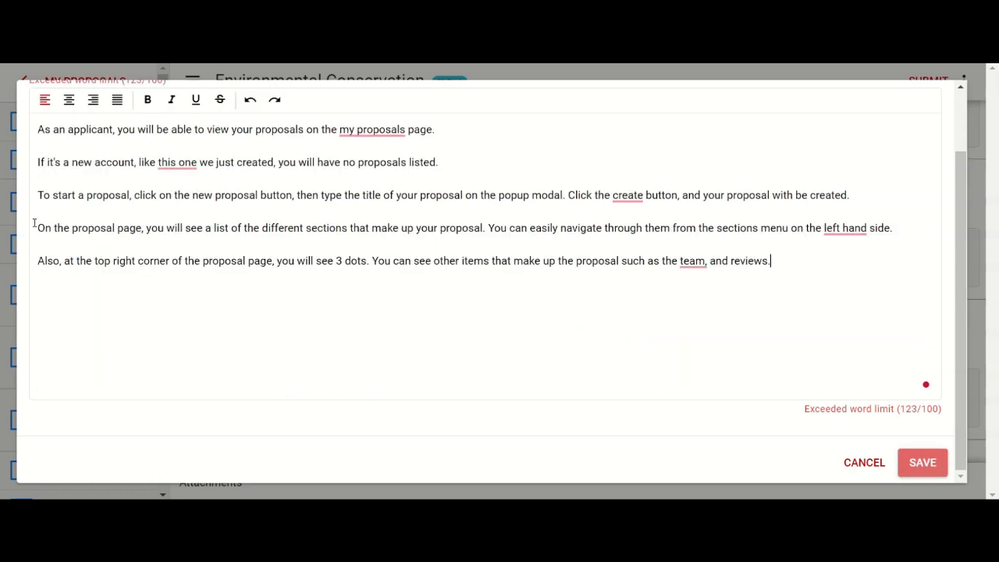
key(shift+Up)
key(shift+Up)
key(shift+Up)
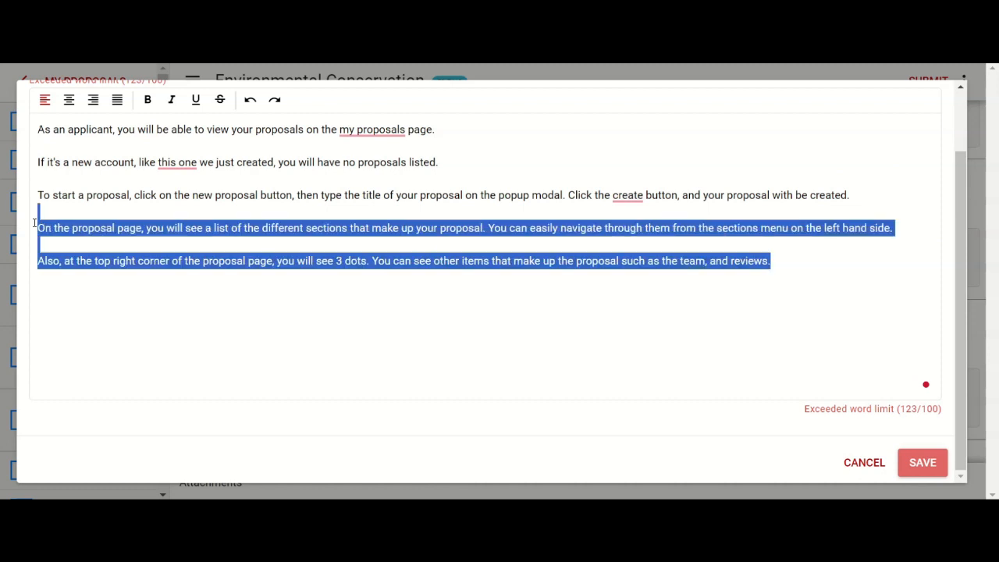
key(BackSpace)
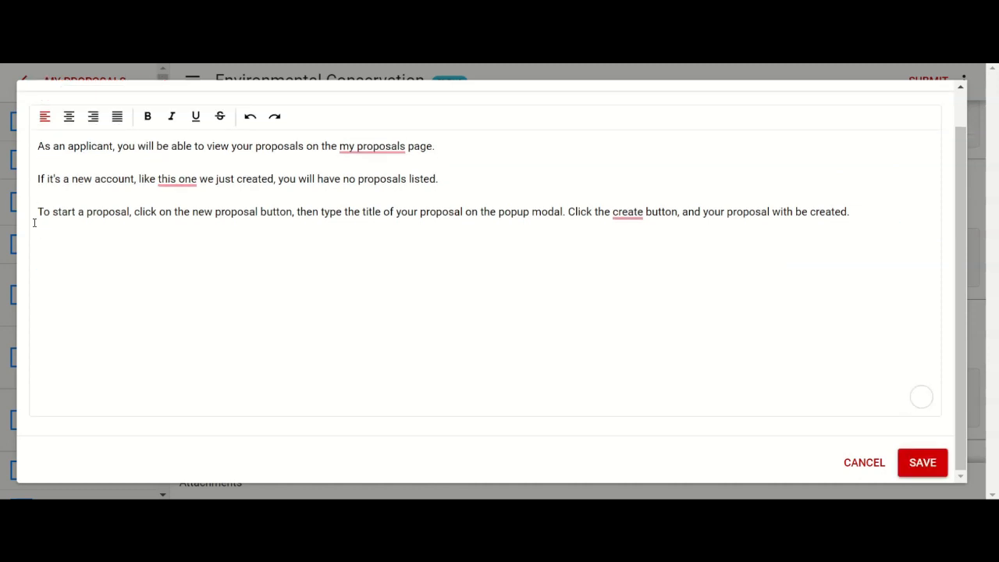
click(925, 466)
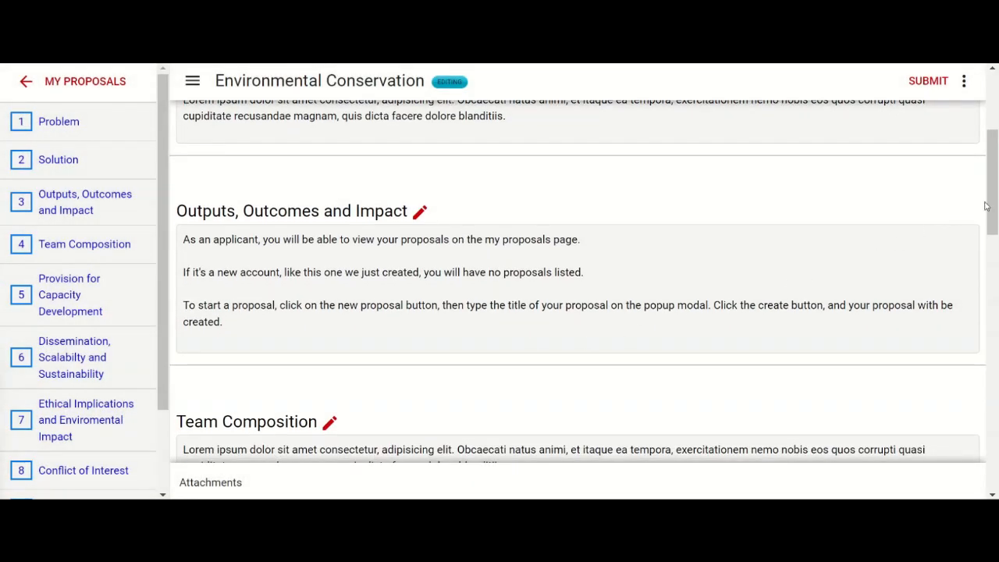
Step: Attach the file Application Form-.pdf to the Environmental Conservation proposal
drag(990, 206, 988, 457)
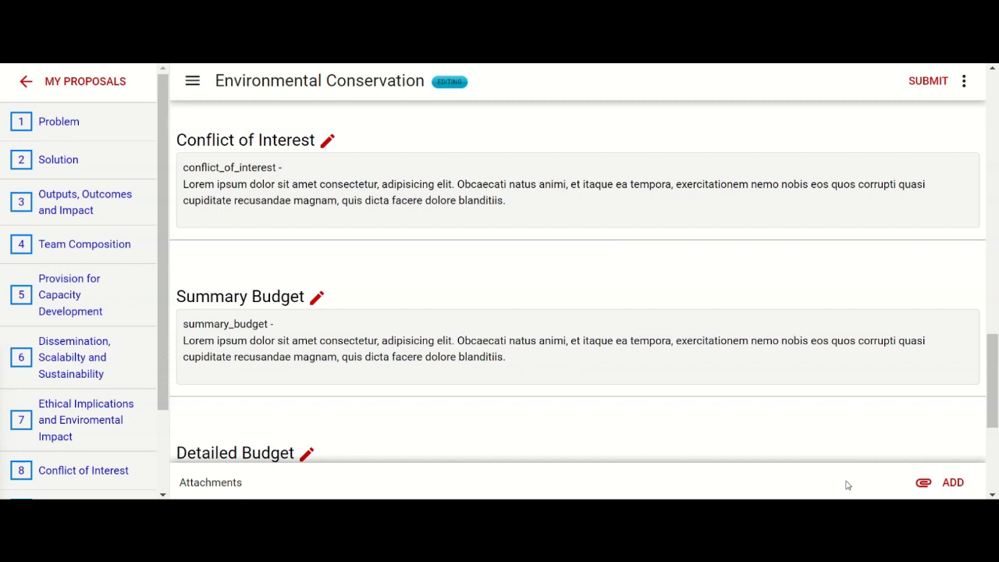
click(942, 485)
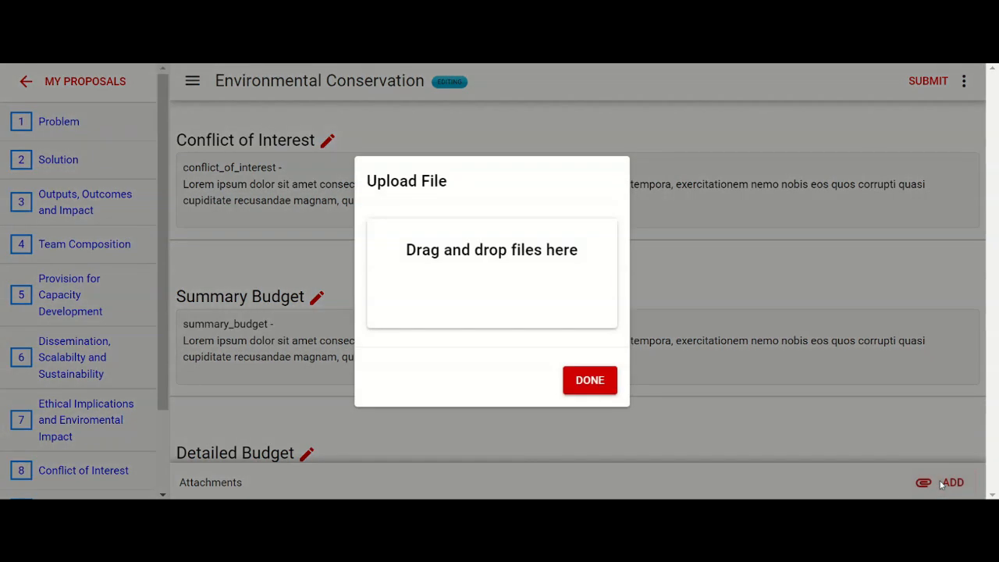
drag(420, 477, 494, 264)
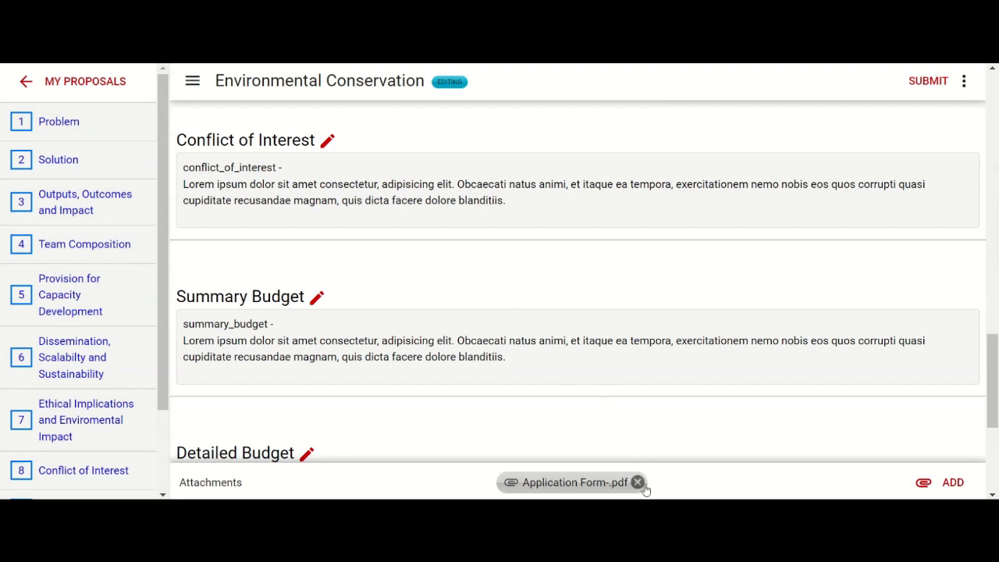
Step: View the attached Application Form-.pdf, close it, and call up the attachment's deletion but cancel it
click(582, 482)
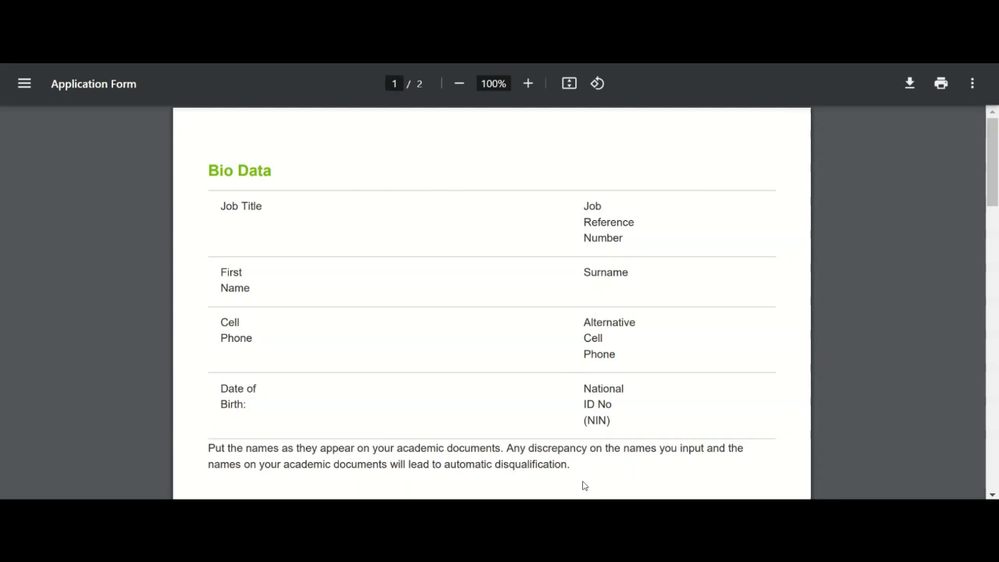
key(ctrl+w)
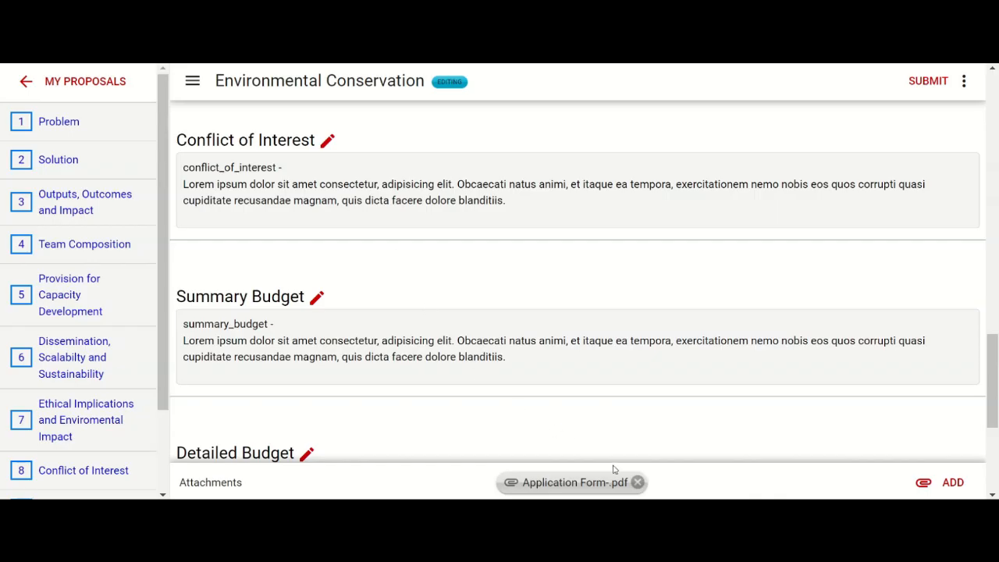
click(638, 482)
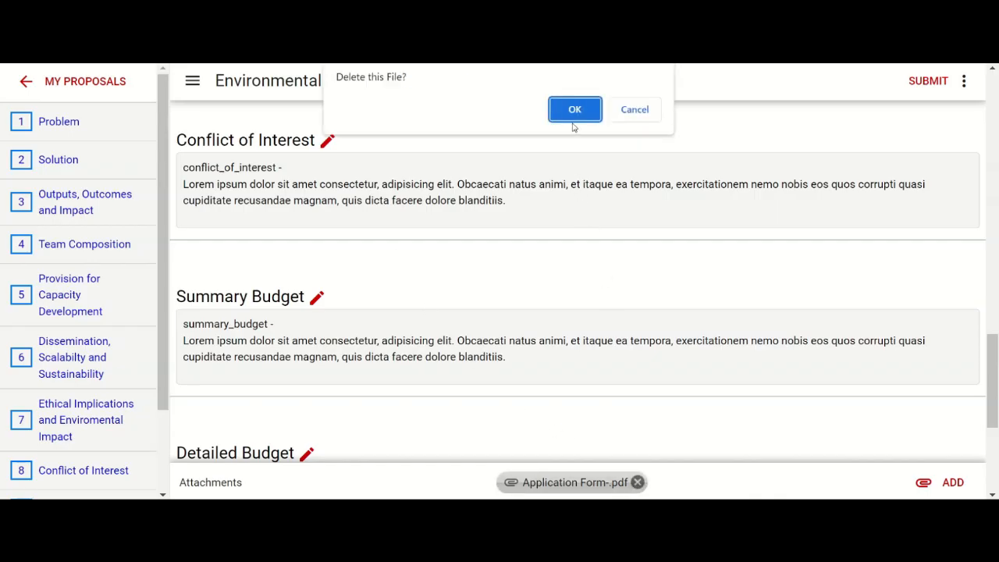
click(634, 110)
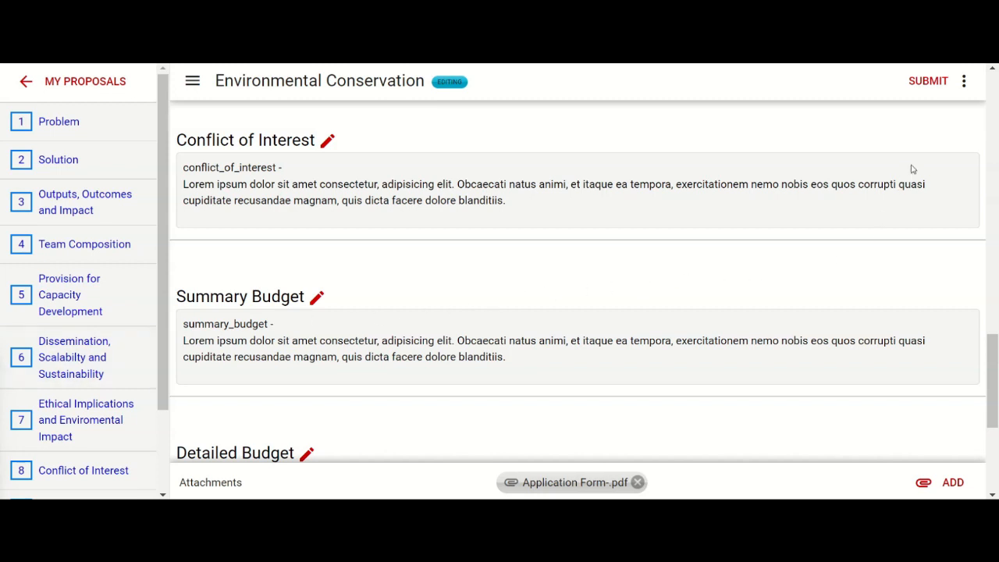
Step: Submit the Environmental Conservation proposal after reviewing the word limits and counts of its sections
click(932, 87)
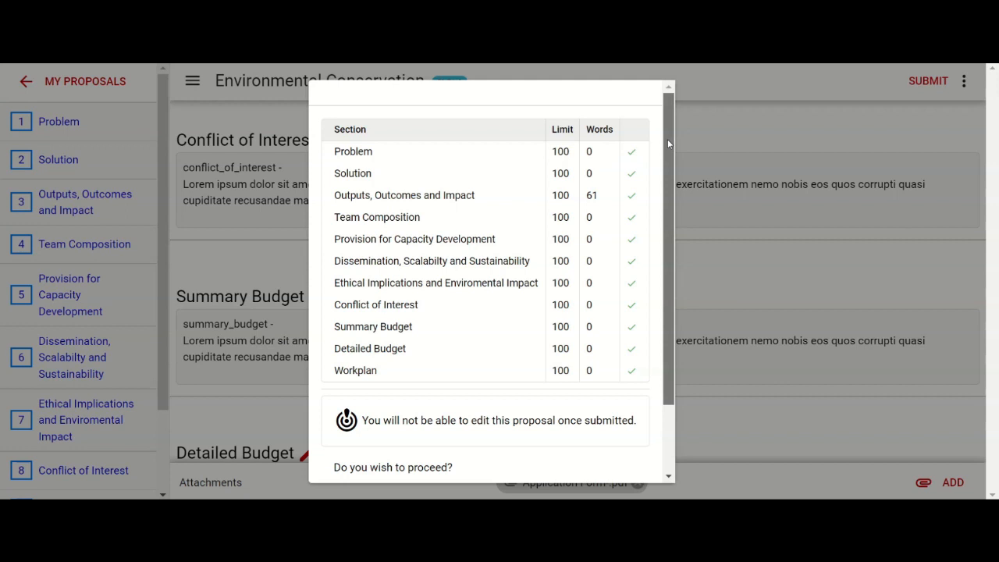
drag(667, 139, 665, 287)
click(622, 465)
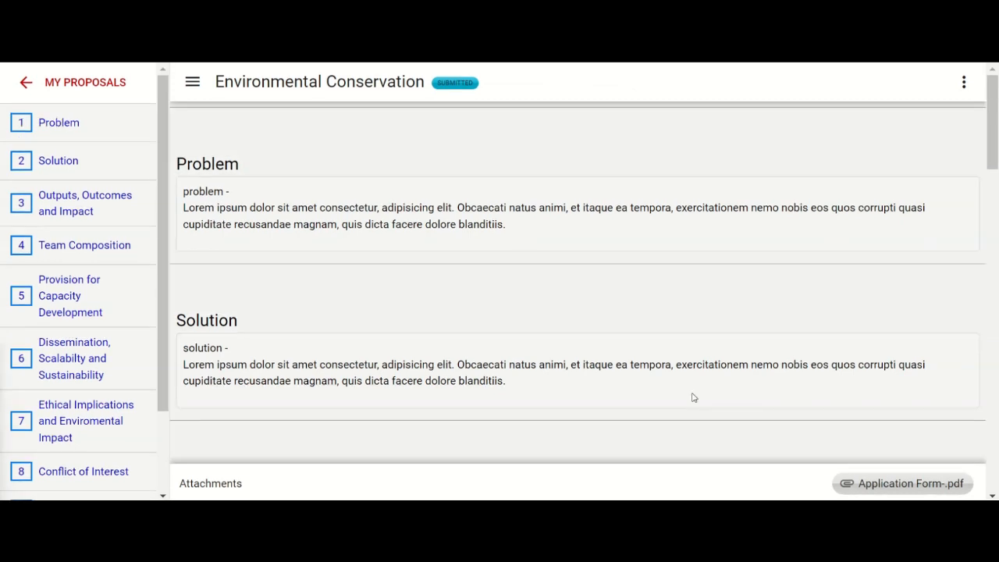
Step: Check the submitted proposal's reviewers page and return to the list of own proposals
click(964, 82)
click(942, 114)
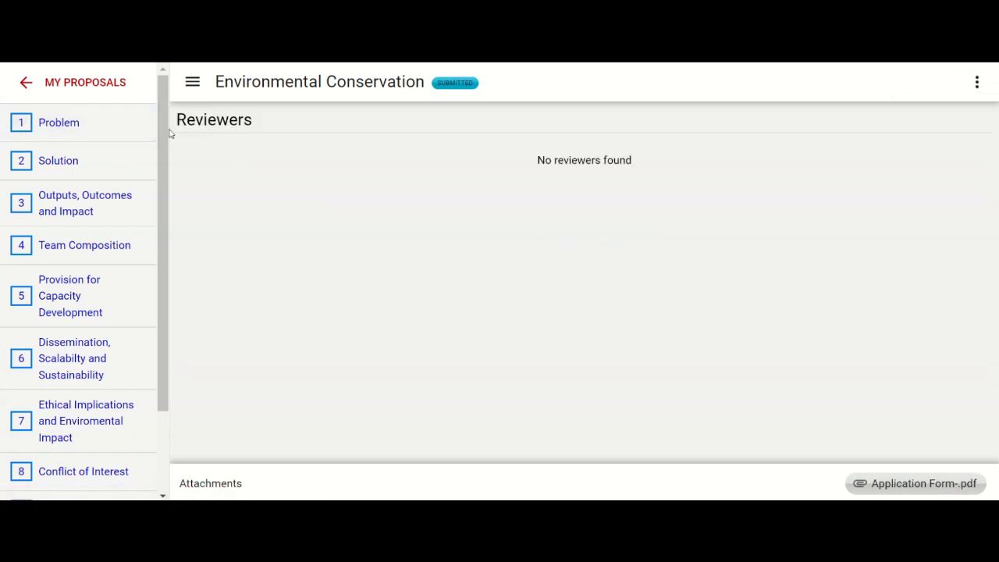
click(105, 90)
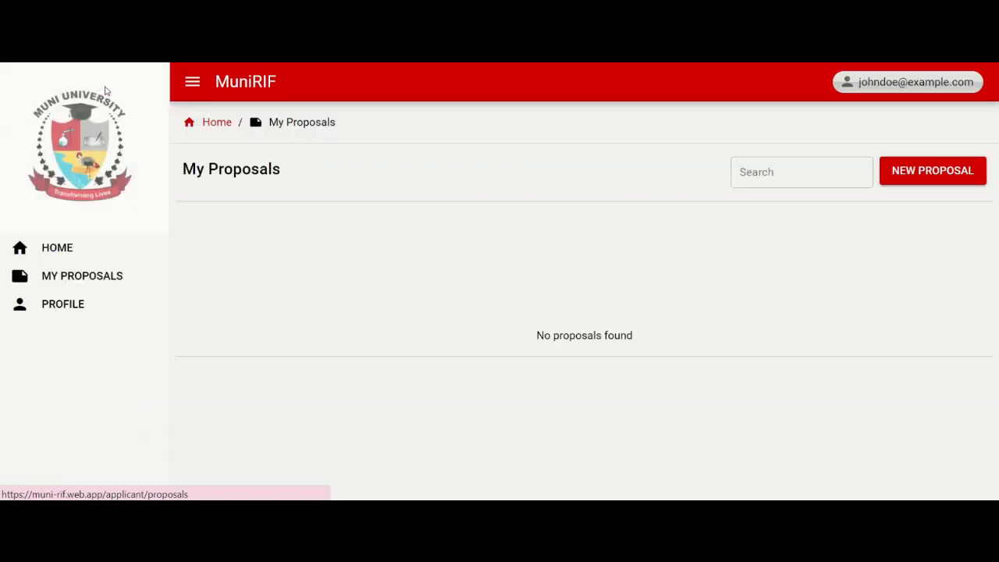
Step: Log out of the applicant account from its profile and log in with the prefilled grants account
click(855, 85)
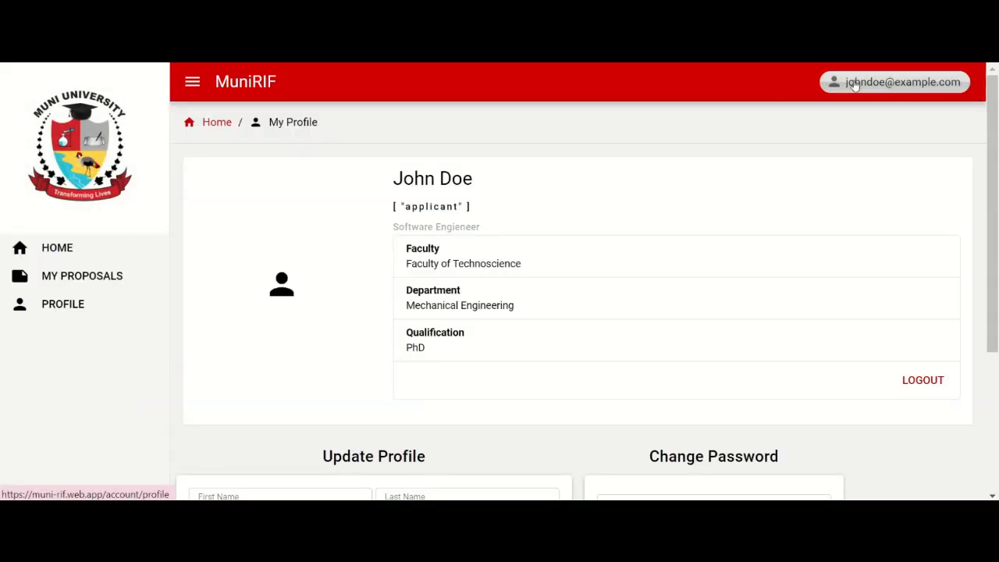
click(924, 380)
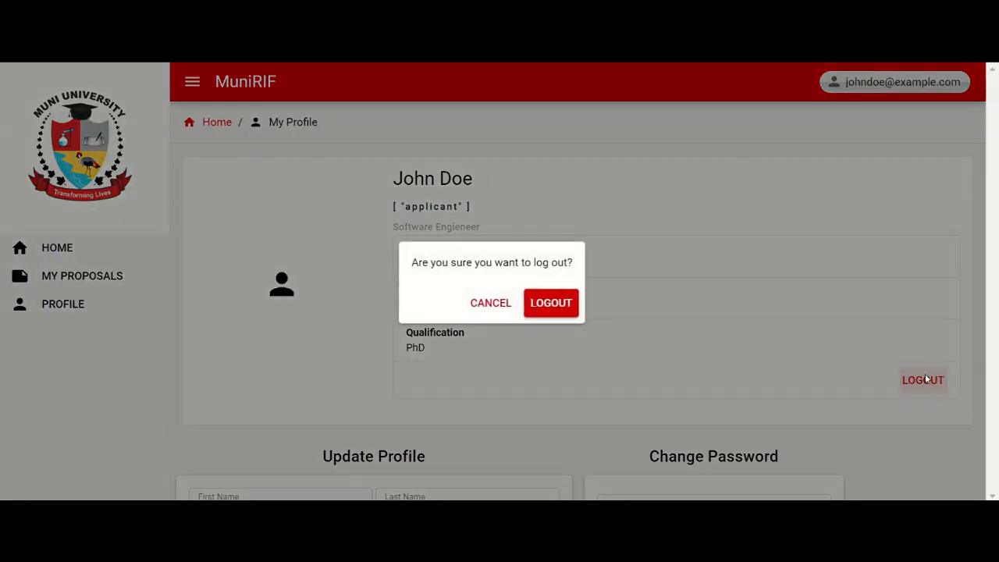
click(575, 302)
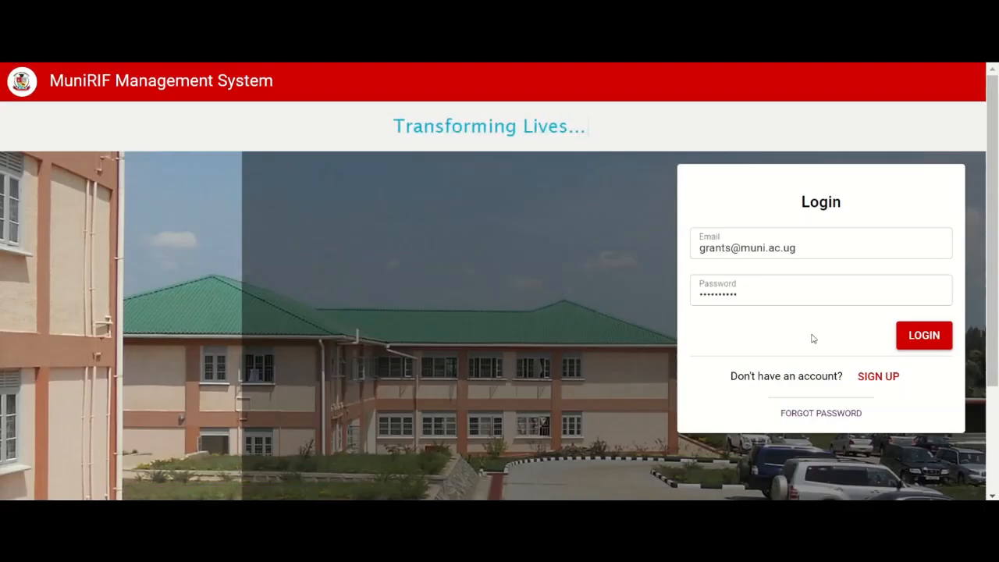
click(925, 336)
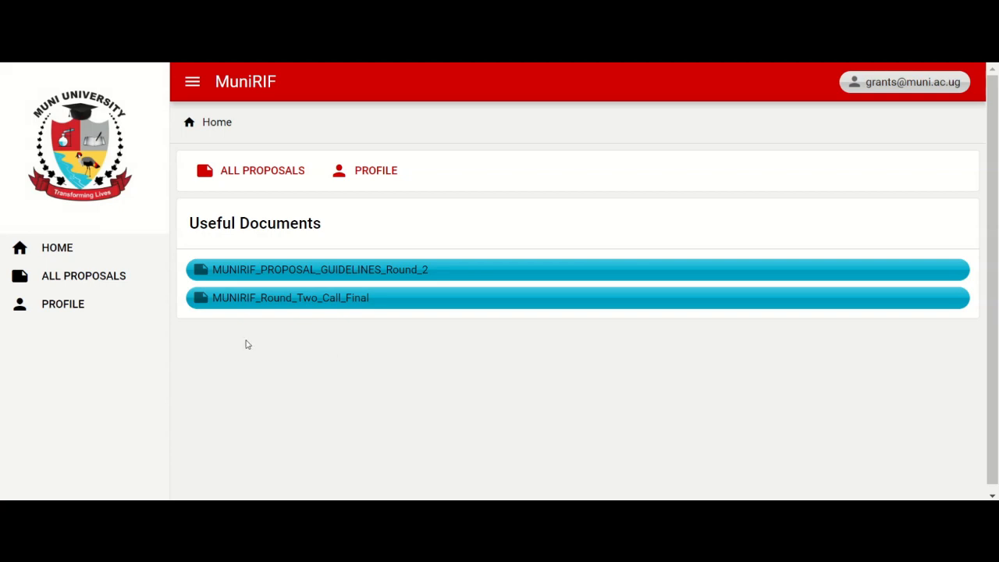
Step: Open the submitted Environmental Conservation proposal from all proposals and look through its sections and its attached Application Form-.pdf
click(250, 173)
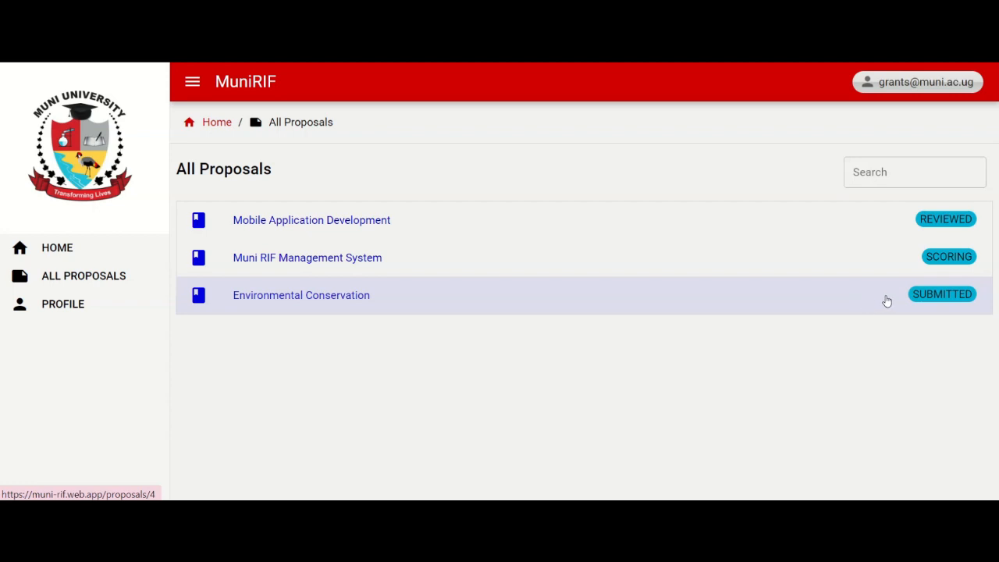
click(945, 300)
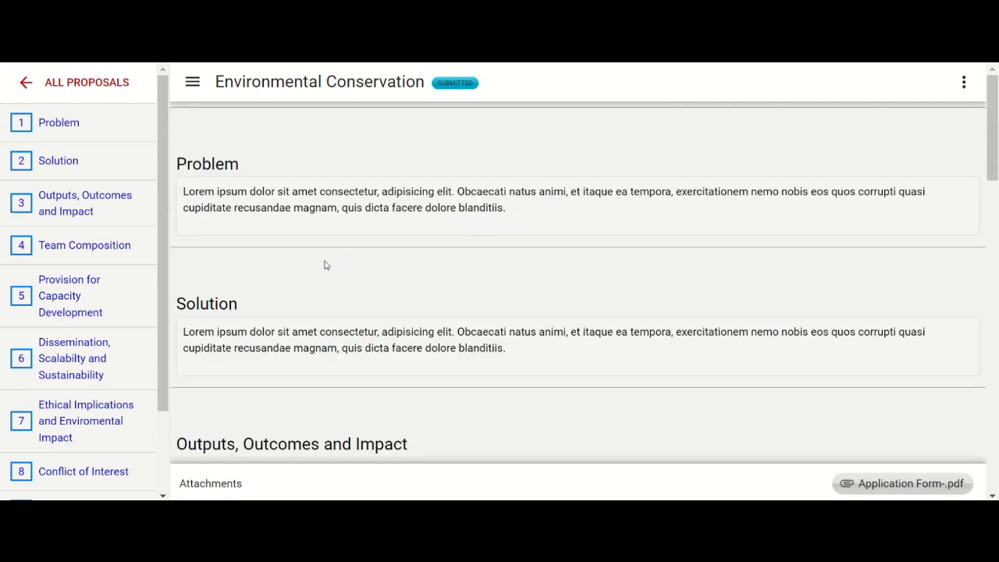
scroll(325, 263, down, 2)
scroll(325, 264, down, 5)
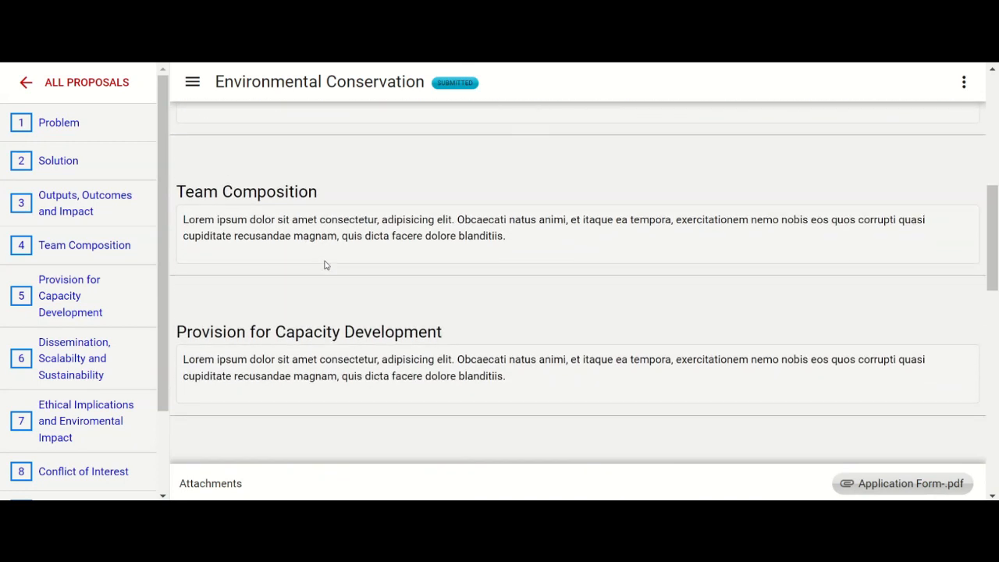
scroll(325, 264, down, 5)
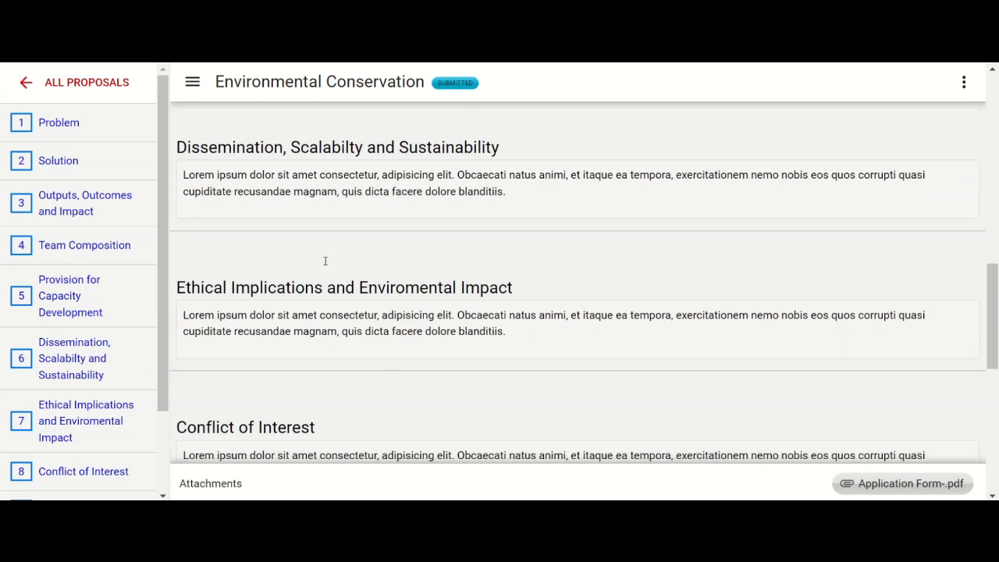
click(872, 484)
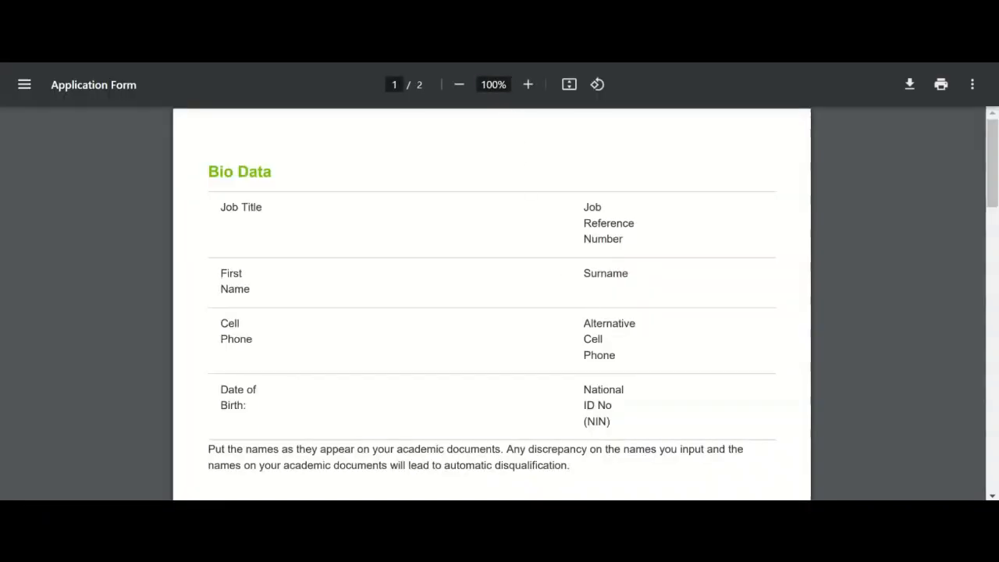
click(437, 13)
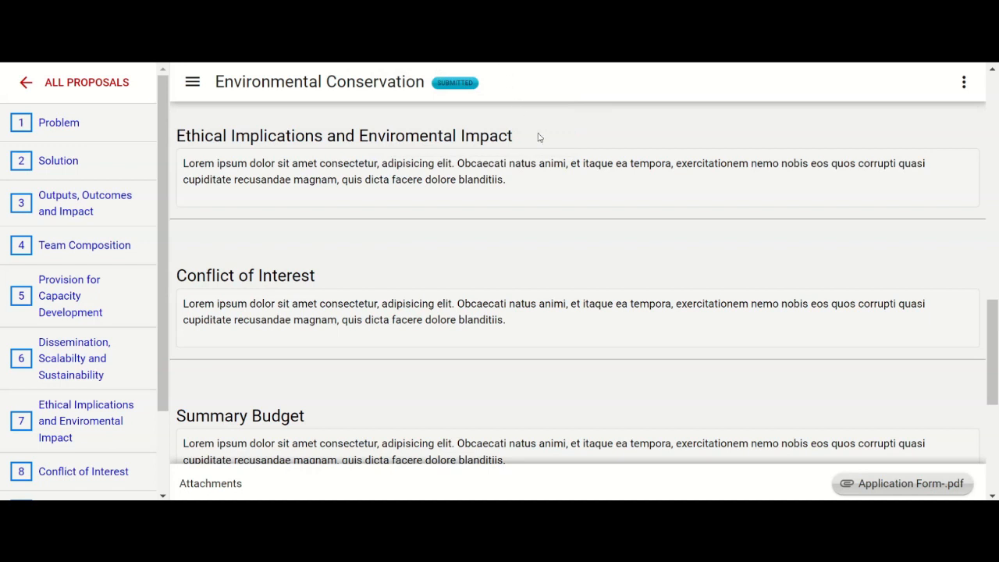
Step: Add the first person in the reviewer list as a reviewer of the Environmental Conservation proposal
click(965, 82)
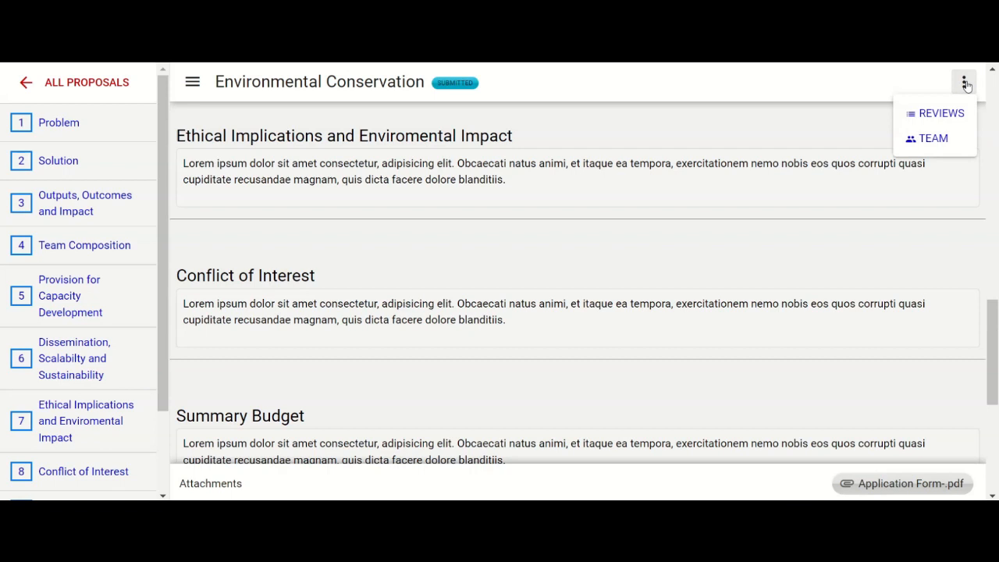
click(962, 117)
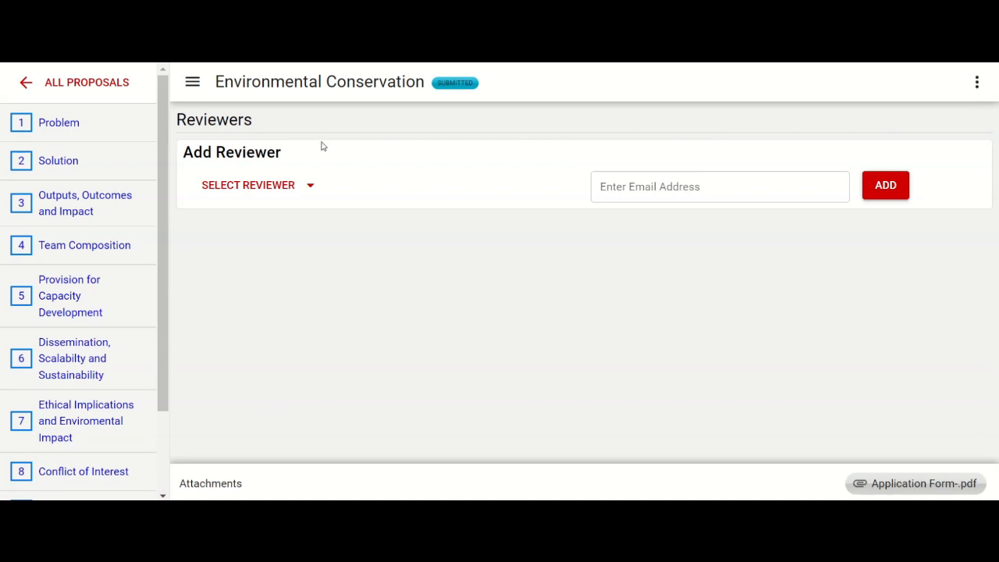
click(294, 192)
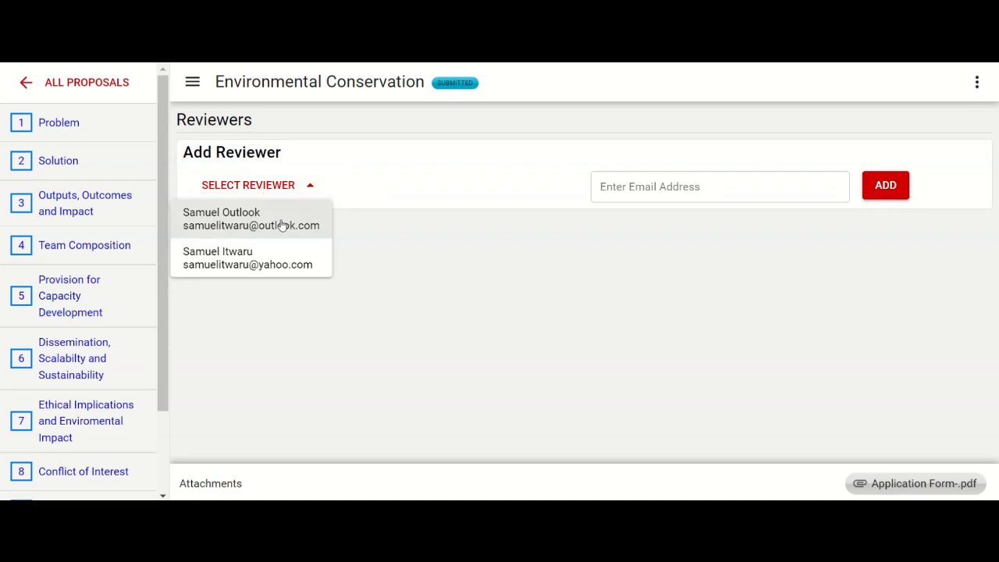
click(282, 224)
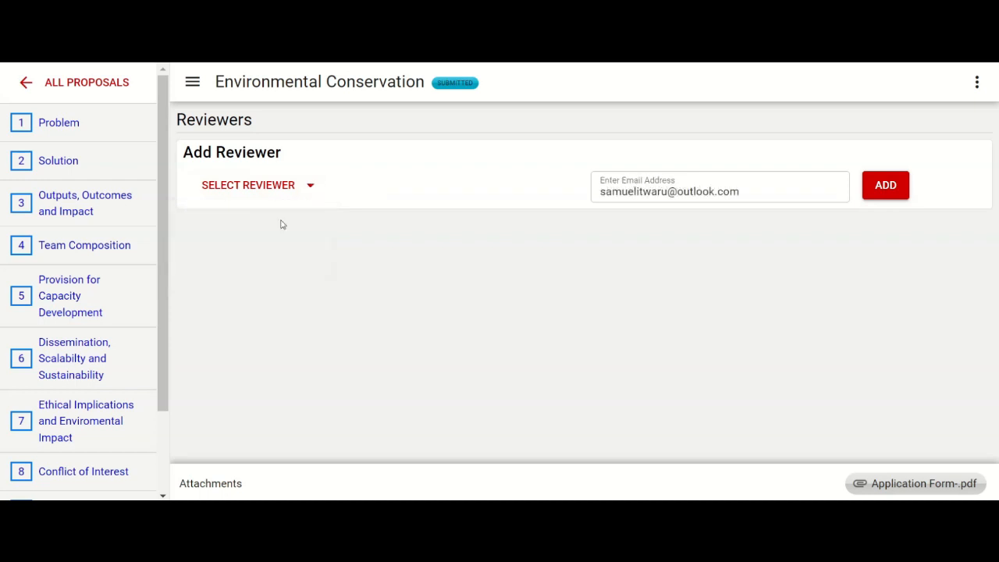
click(885, 185)
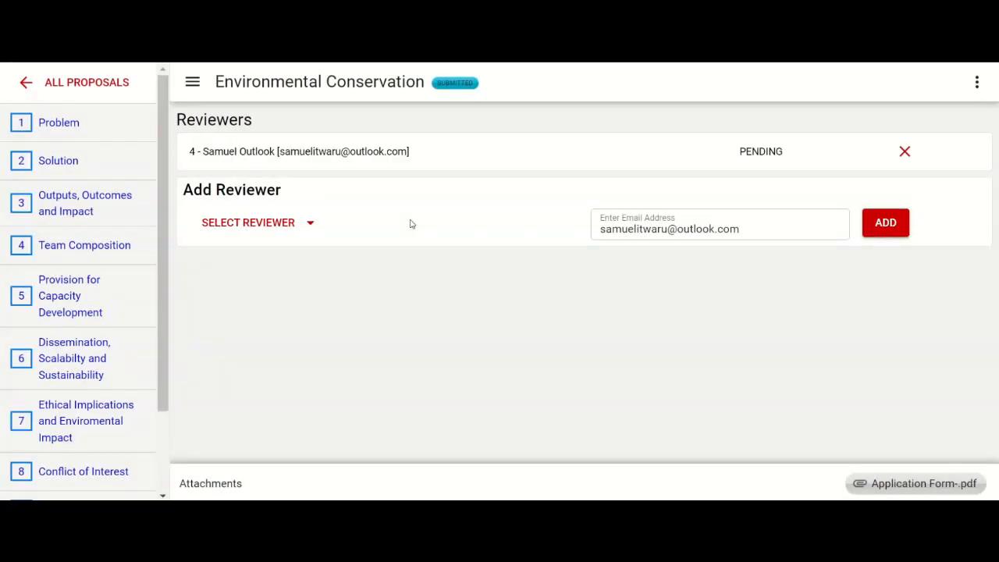
Step: Add a further reviewer to the proposal by entering a placeholder e-mail address, and remove that reviewer from the list
click(754, 228)
drag(745, 229, 549, 227)
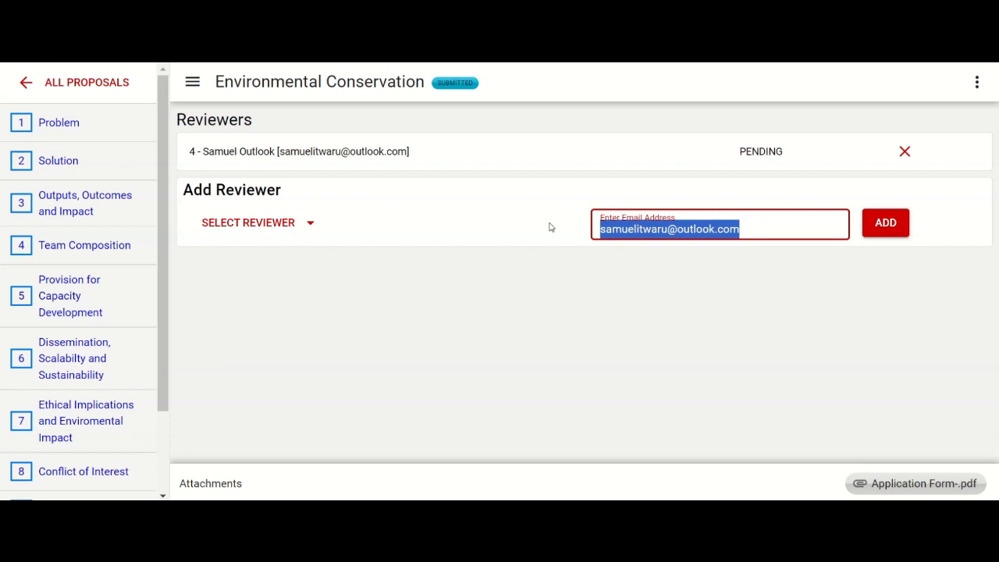
key(ctrl+v)
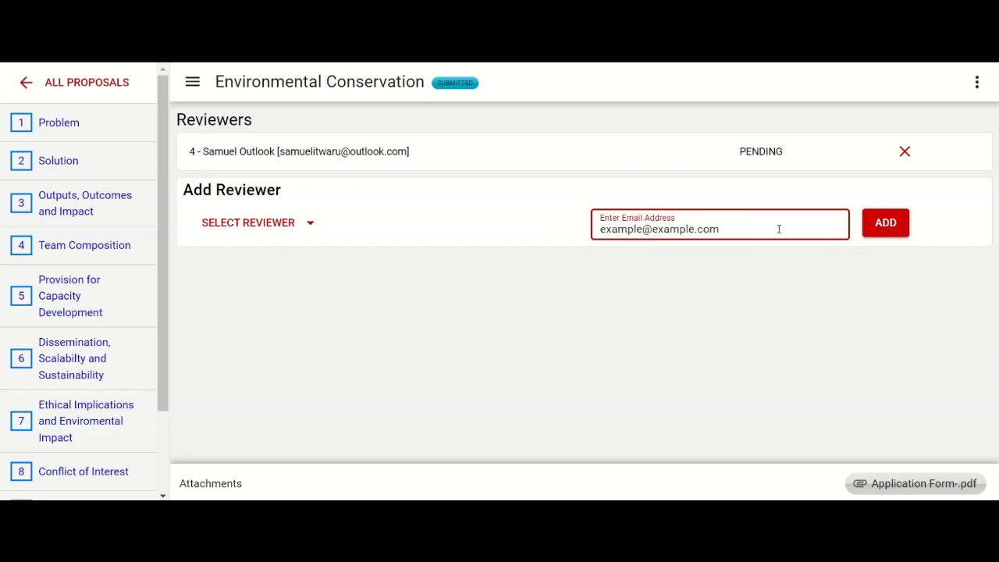
click(887, 233)
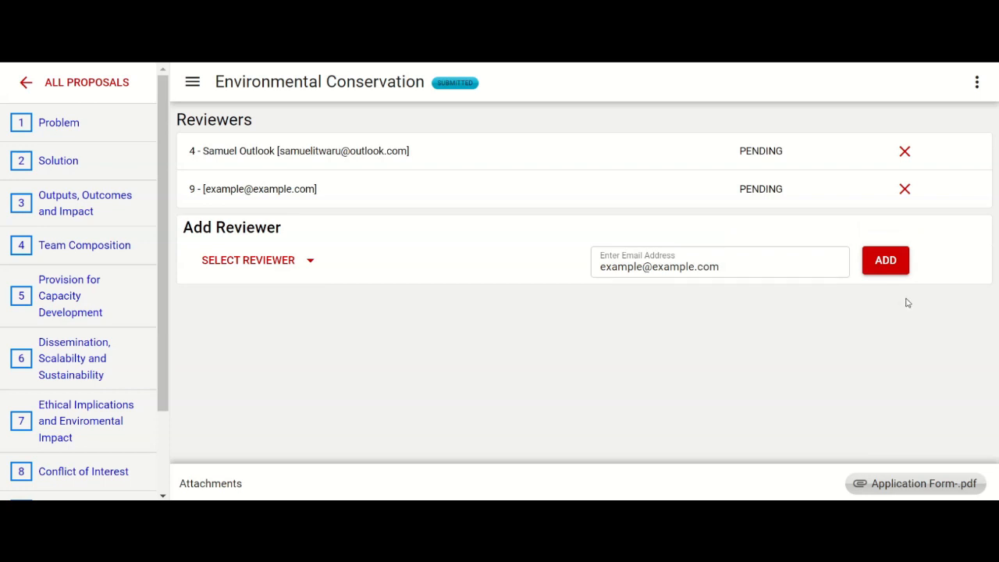
click(906, 191)
click(577, 110)
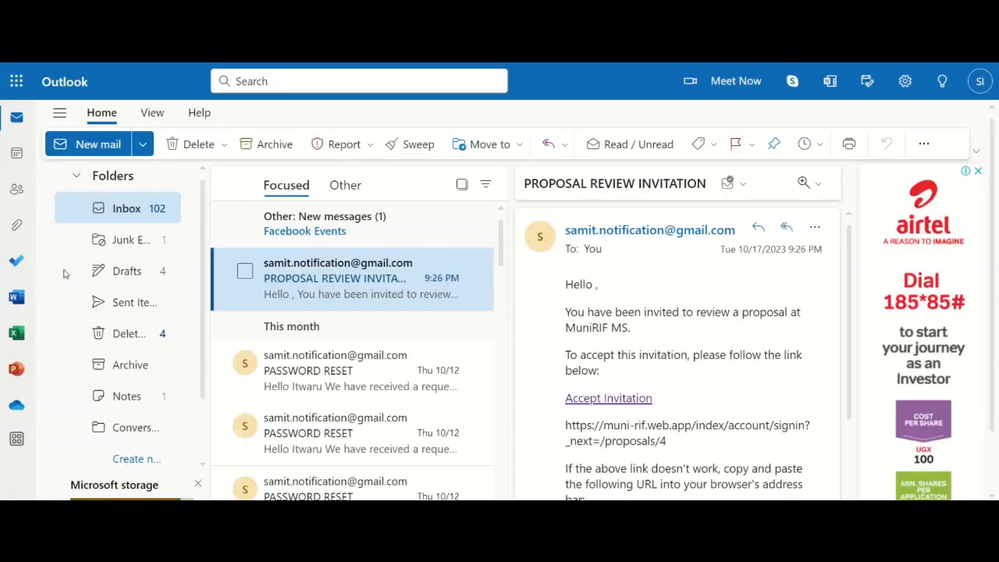
Step: Follow the e-mailed review invitation, log in with the reviewer's e-mail and account password, and accept the review of the Environmental Conservation proposal
click(65, 271)
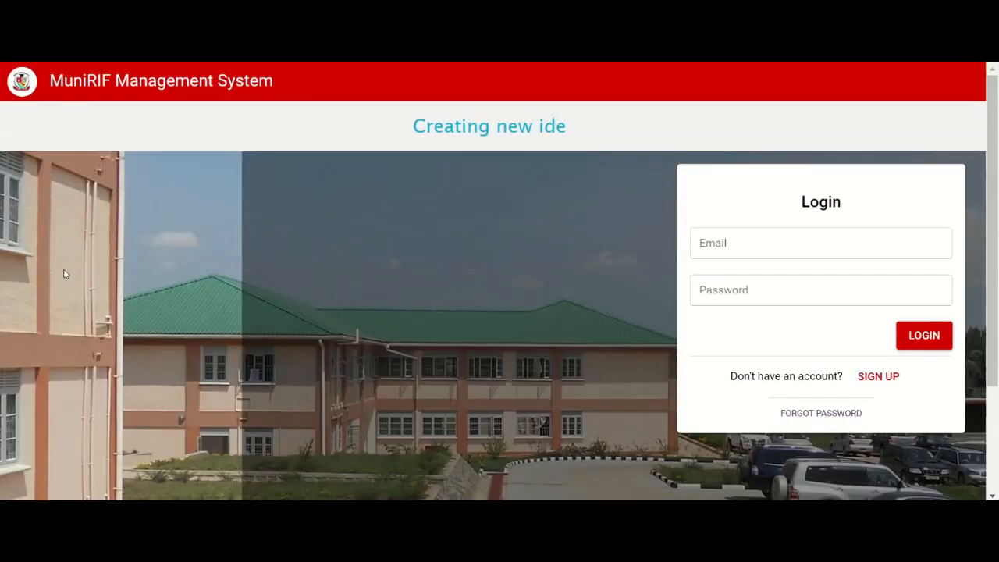
click(872, 281)
click(872, 237)
click(872, 239)
click(861, 286)
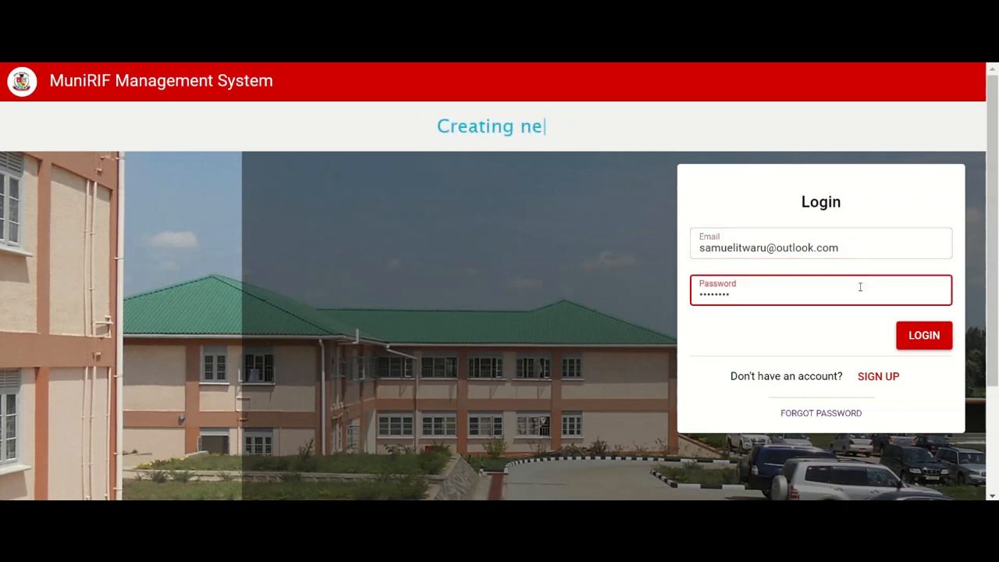
click(926, 340)
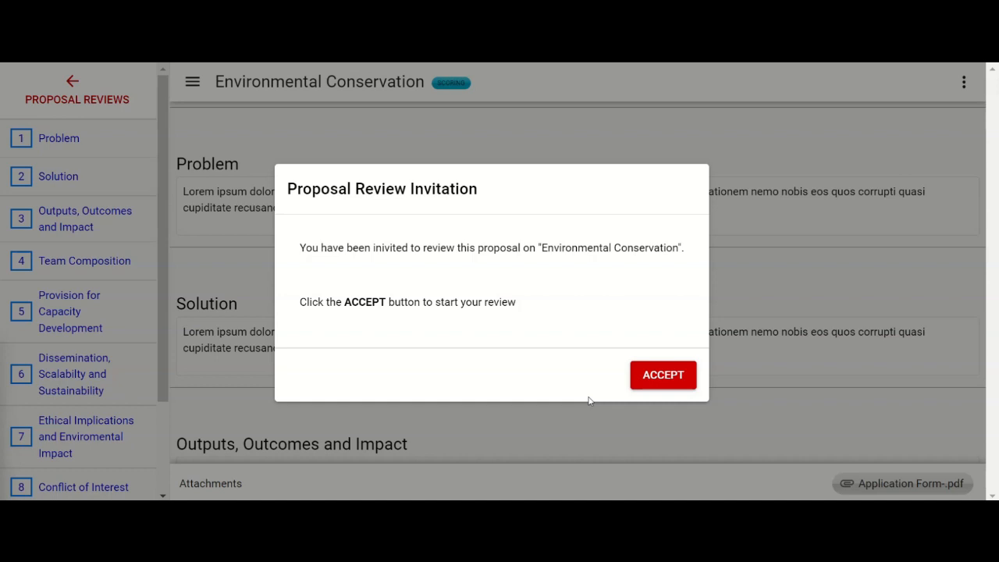
click(653, 378)
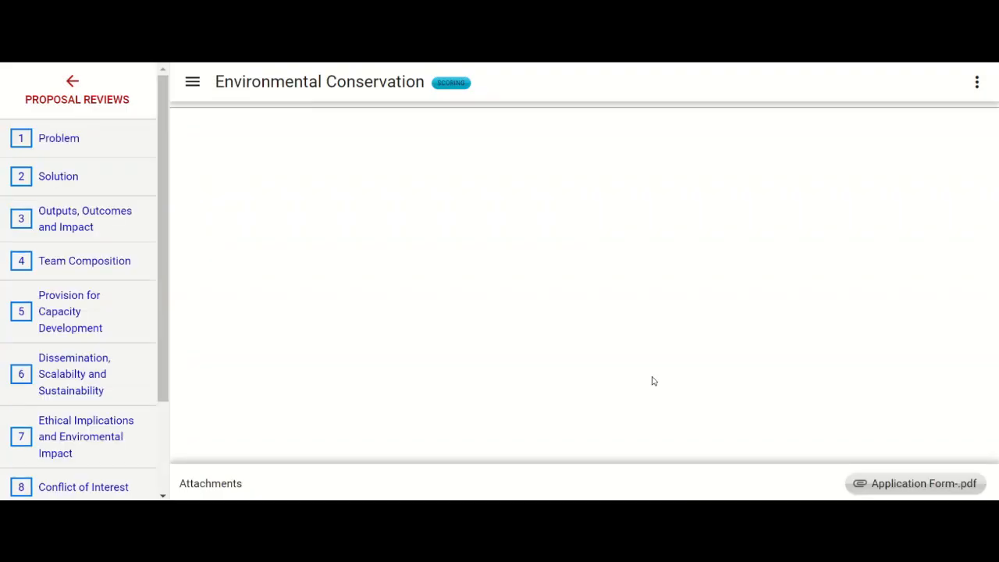
Step: Score the Problem section 10 and the Solution section 7 out of 10
click(195, 231)
text(10)
click(200, 312)
text(8)
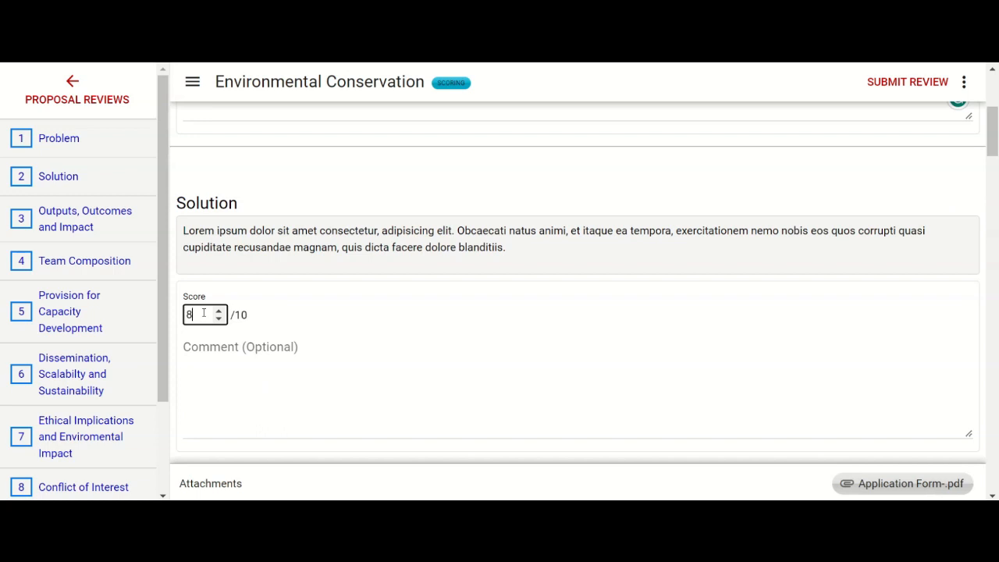
click(199, 312)
text(7)
Step: Score the sections from Outputs, Outcomes and Impact through Workplan, in order, 7, 6, 6, 8, 3, 9, 4, 7 and 10
scroll(202, 316, down, 5)
click(209, 237)
scroll(244, 254, down, 4)
click(209, 241)
text(5)
scroll(203, 273, down, 3)
click(197, 318)
scroll(196, 318, up, 4)
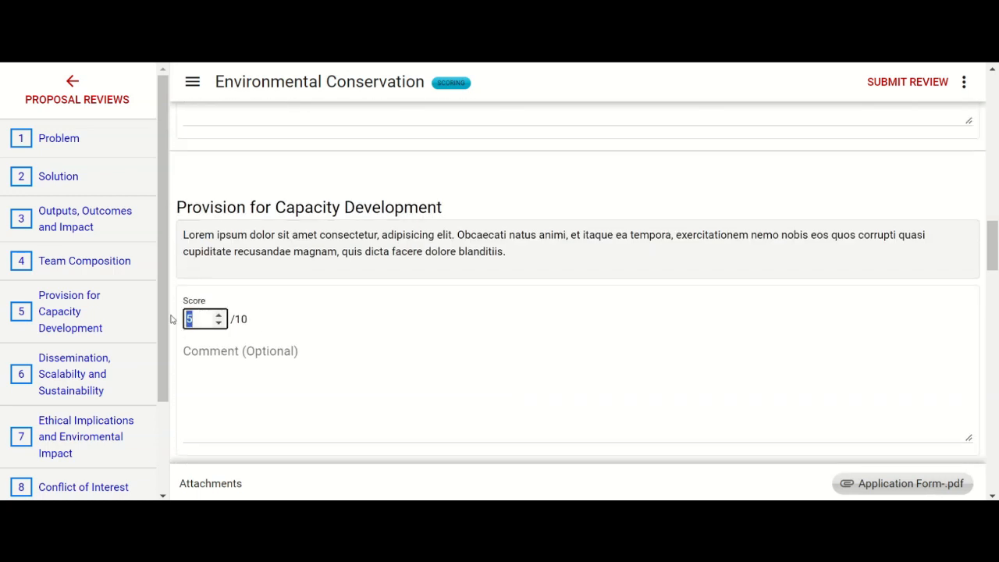
text(8)
Step: Return to the Problem section and enter the comment "Comprehensive problem statement!"
click(71, 142)
click(219, 284)
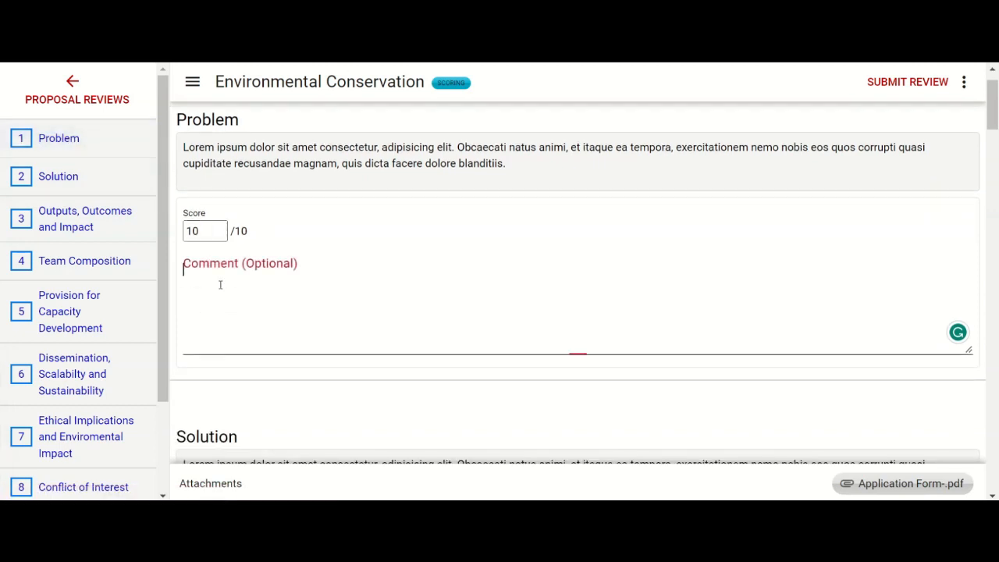
text(Comprehensi)
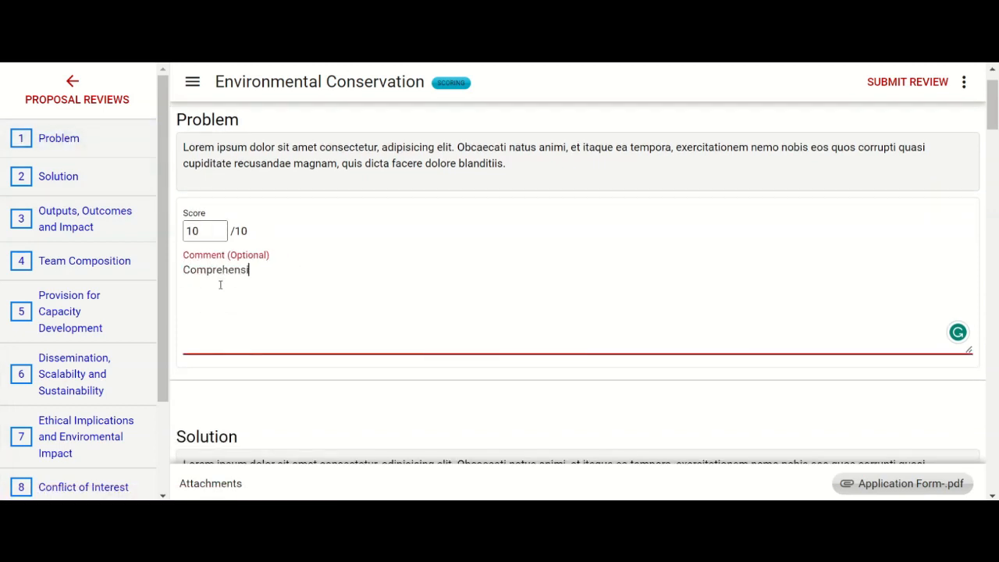
text(ve problem statement!)
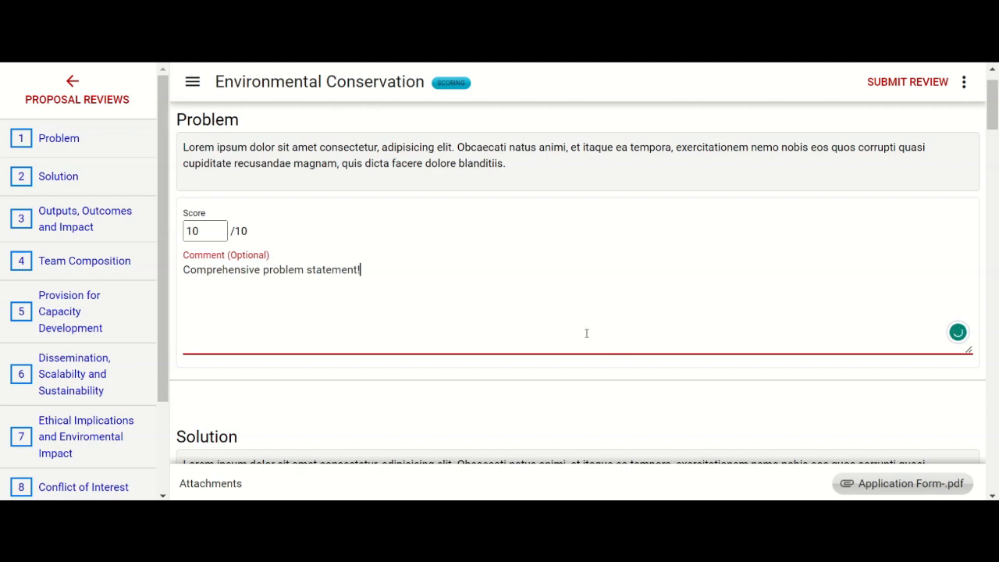
Step: Check all section scores in the review summary and submit the review with Strengths and Weaknesses left empty, confirming the irreversible submission
scroll(586, 334, down, 1)
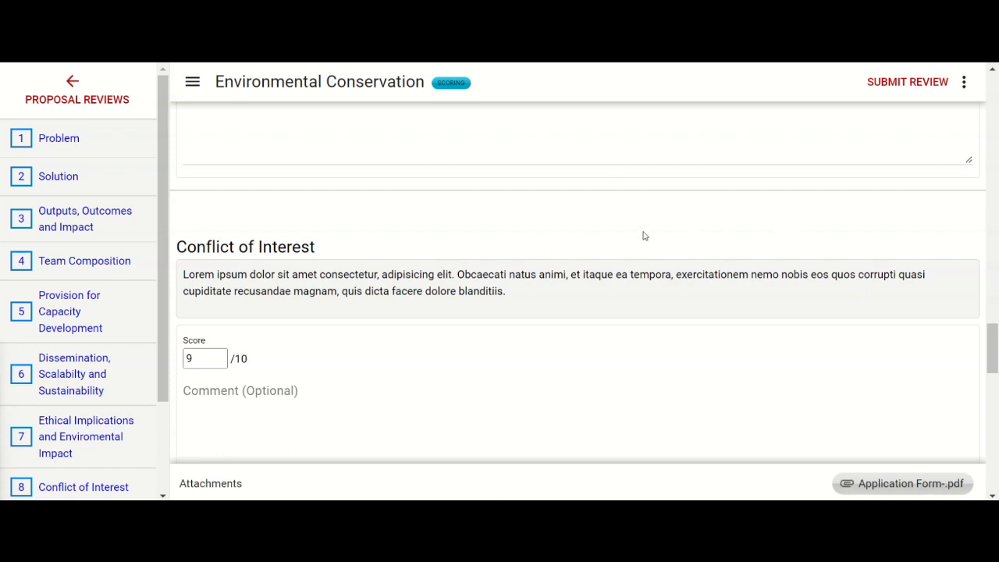
click(902, 85)
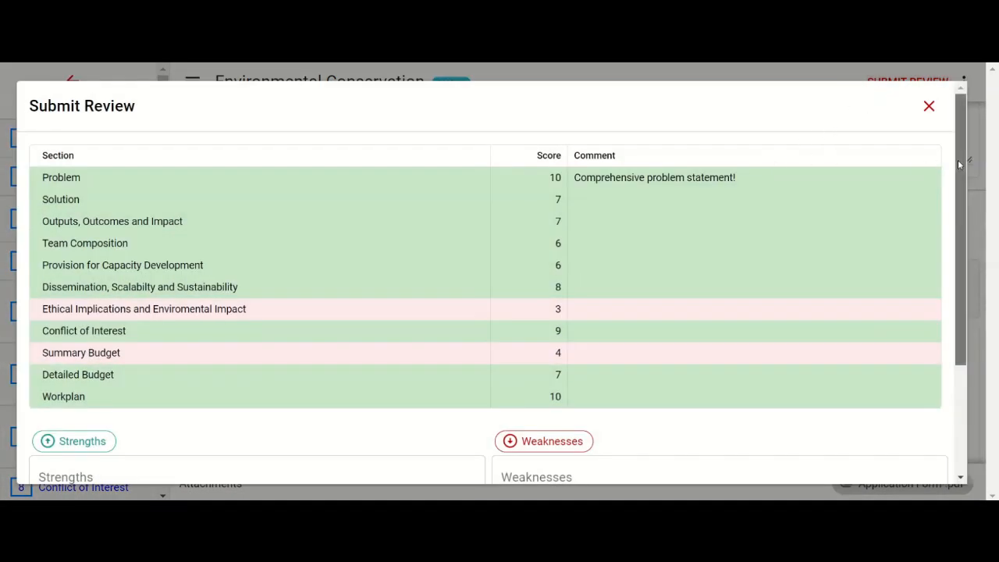
drag(959, 164, 953, 181)
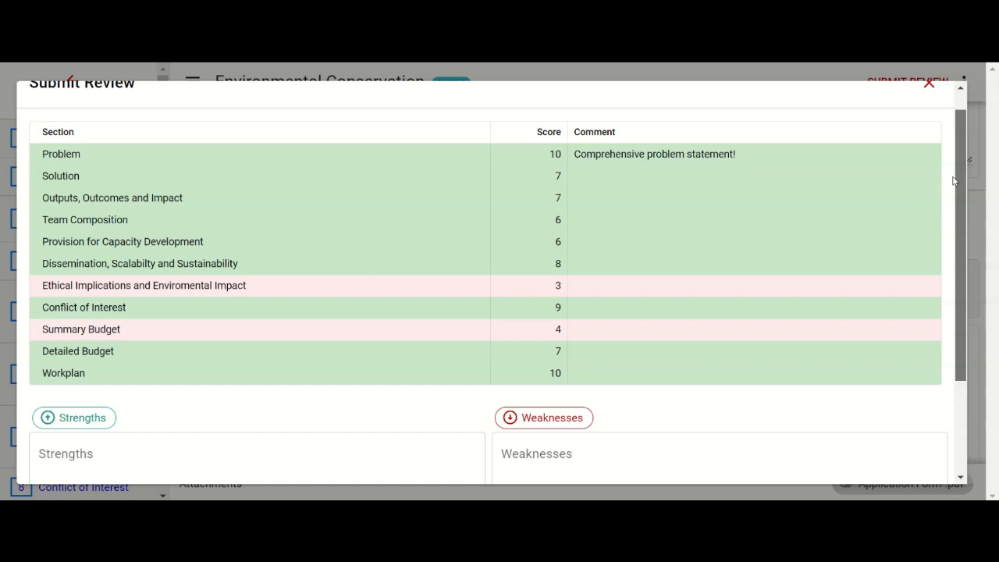
drag(953, 181, 950, 207)
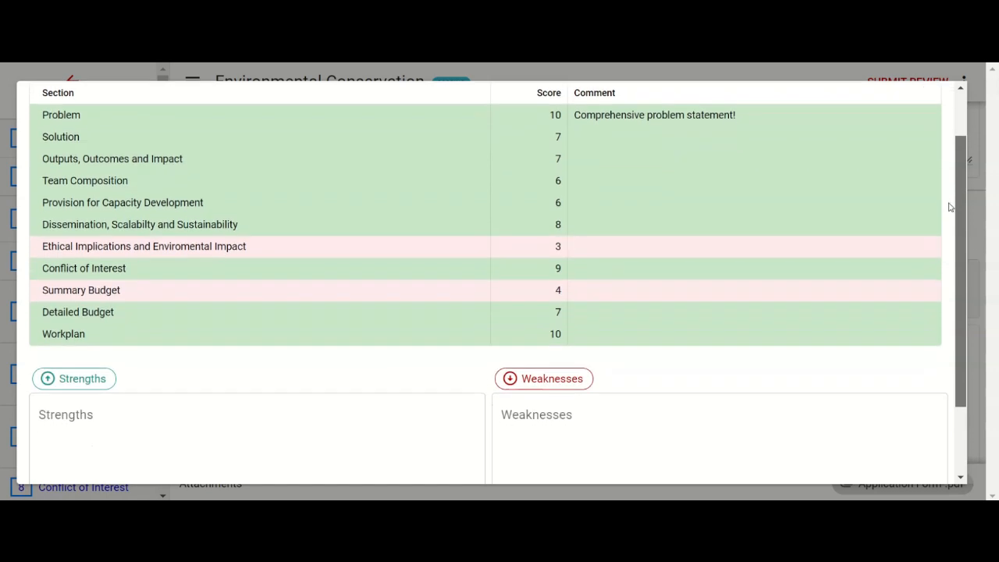
drag(950, 206, 942, 274)
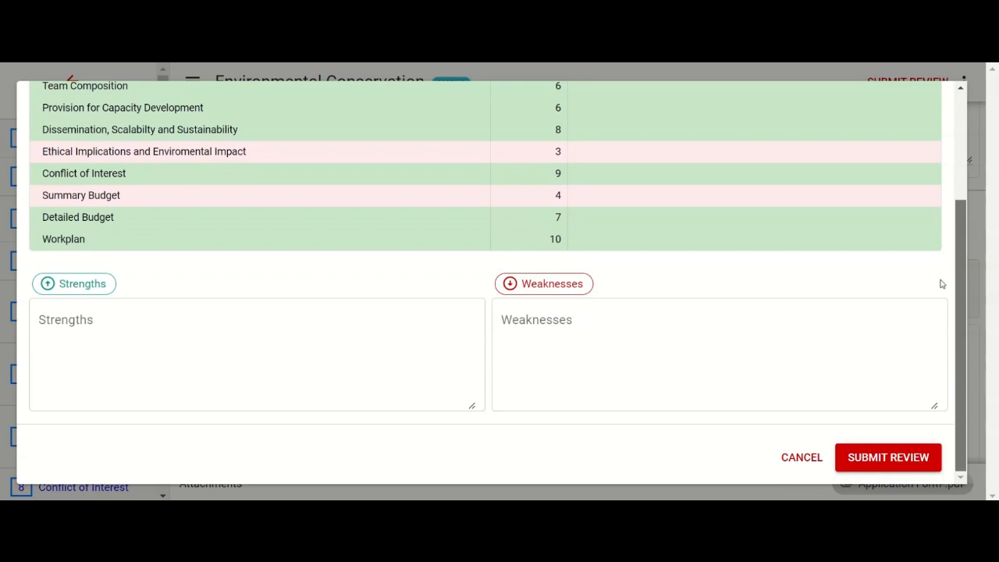
click(345, 352)
click(580, 339)
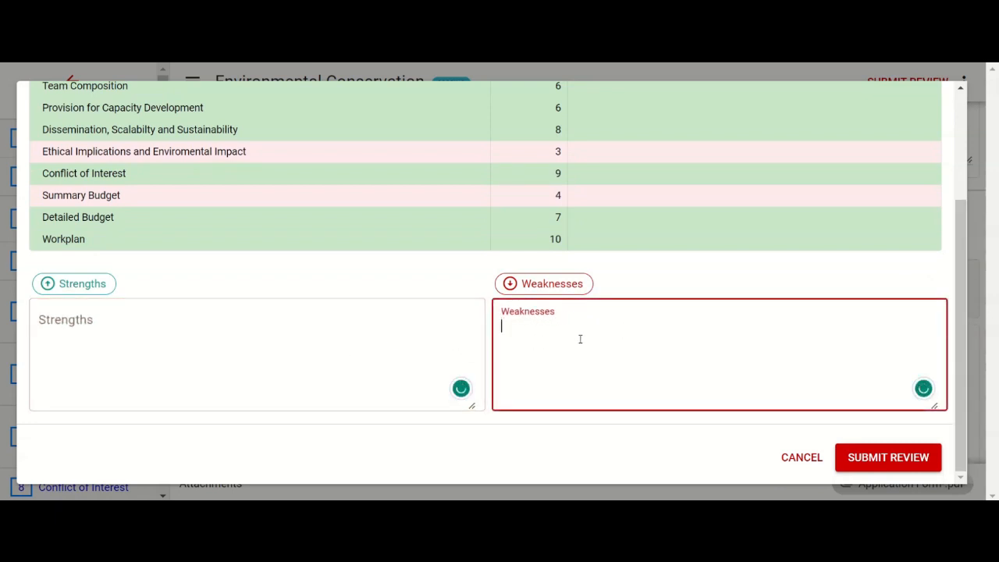
click(718, 466)
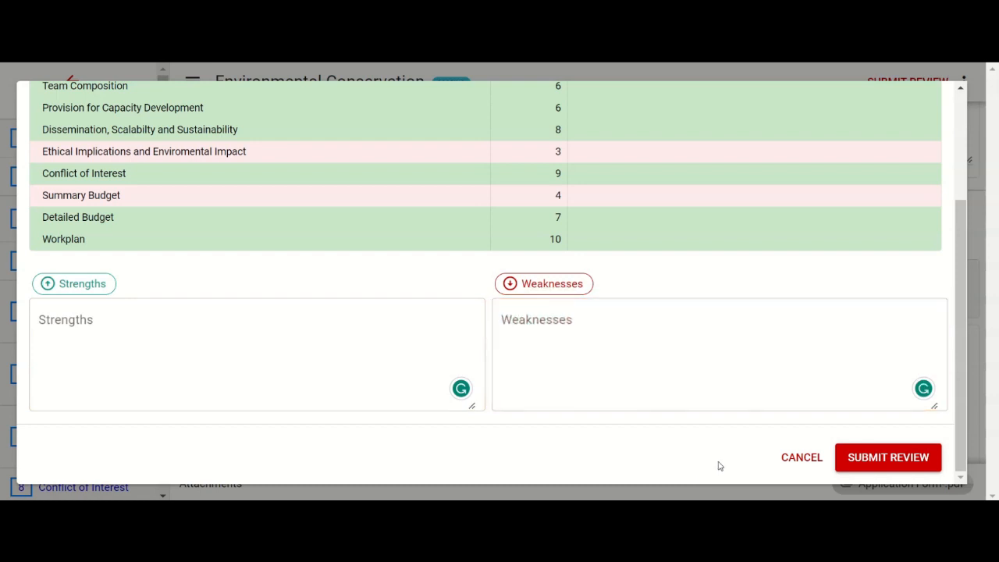
click(895, 461)
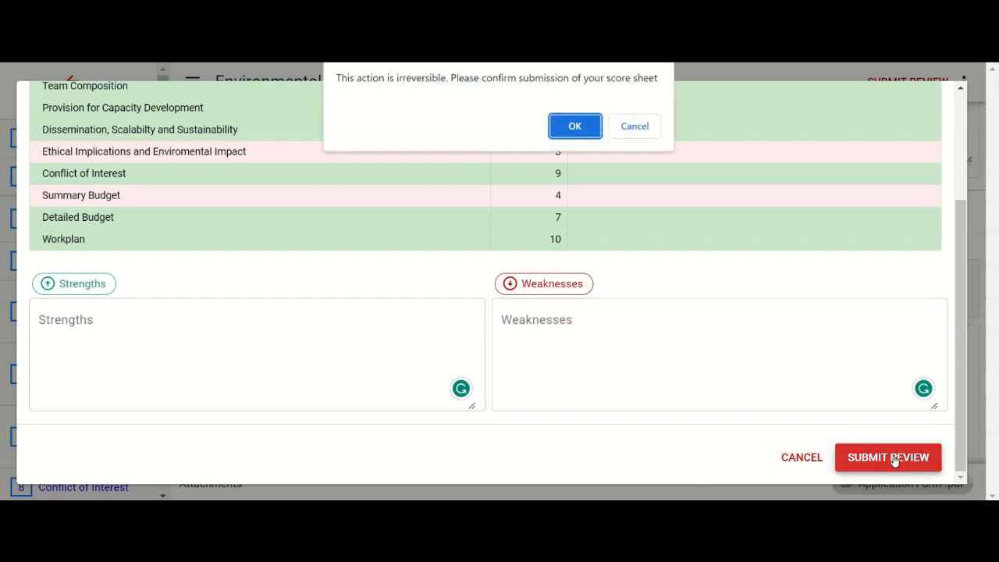
click(577, 129)
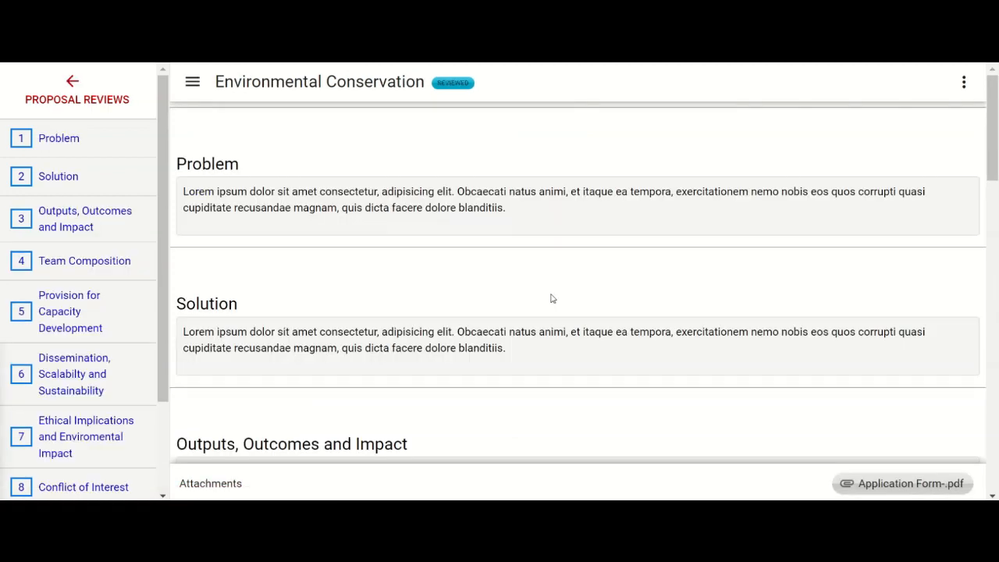
Step: Open the proposal's score sheet and view the reviewer's comment on the Problem section
click(963, 83)
click(943, 112)
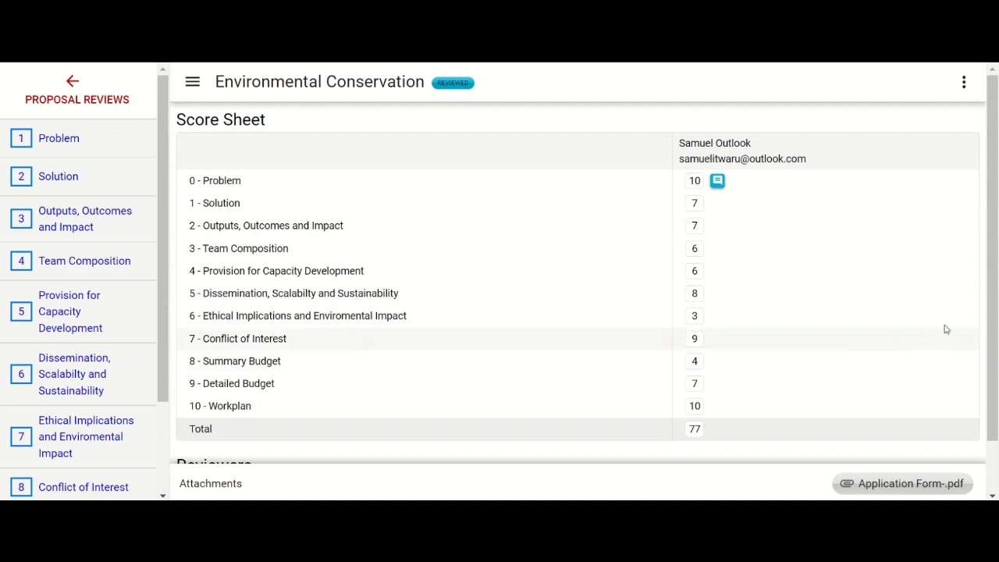
mouse_move(996, 289)
mouse_down()
mouse_move(997, 331)
mouse_move(990, 290)
mouse_up()
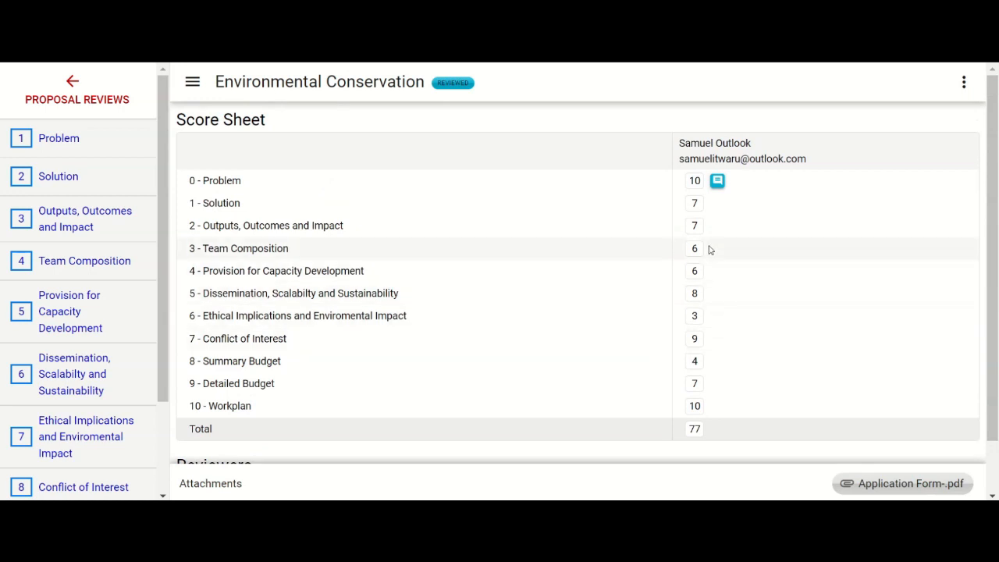
mouse_move(720, 185)
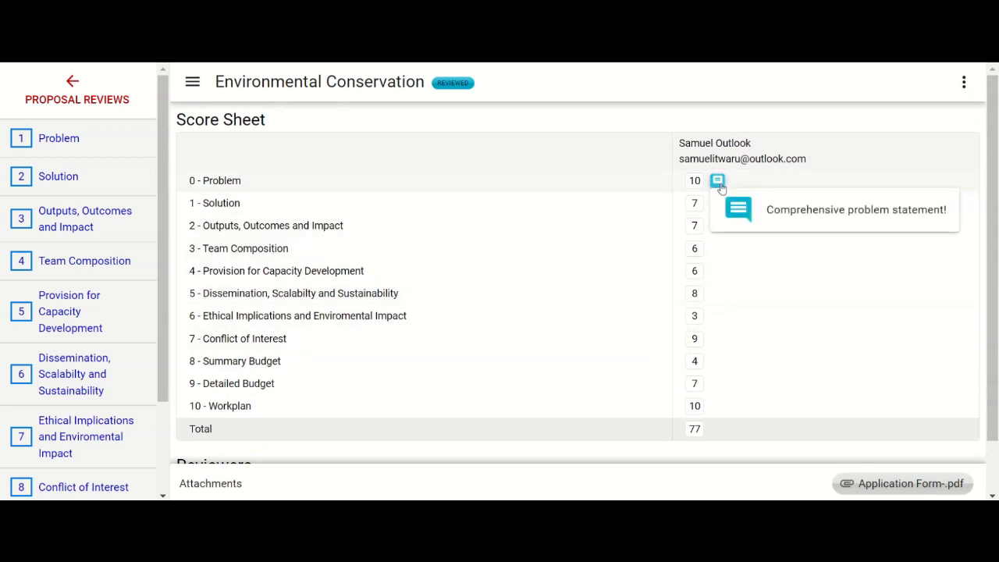
click(721, 189)
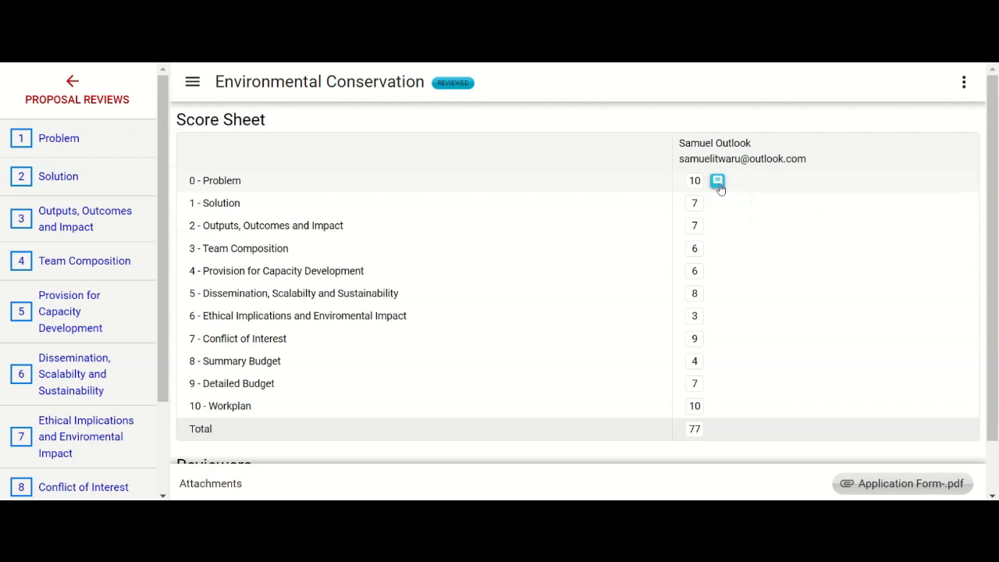